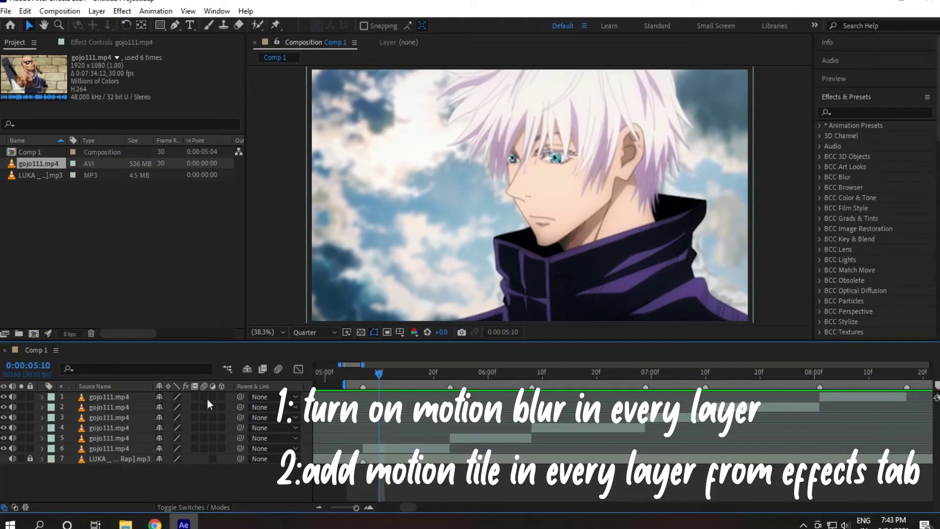
# Step: Enable the Motion Blur switch on clip layers 1–6 and the composition
pyautogui.moveTo(203, 397); pyautogui.dragTo(204, 448)
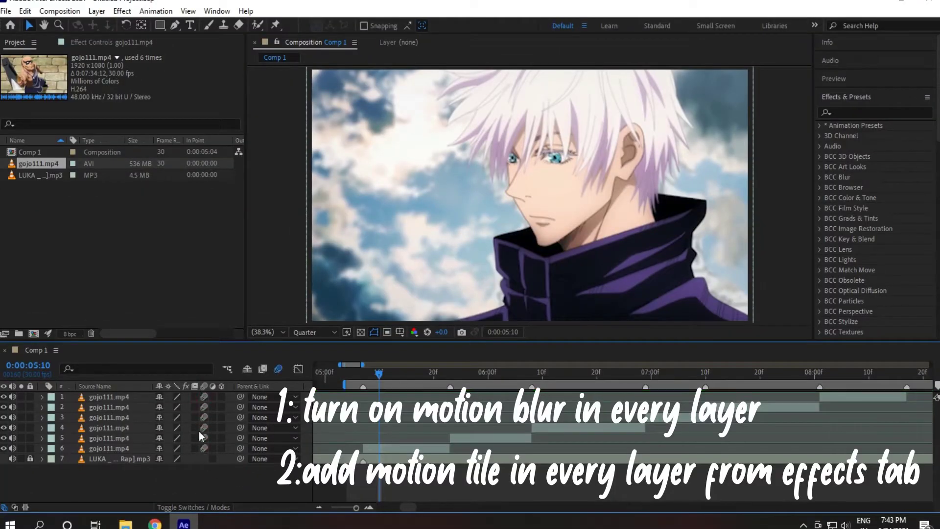
# Step: Apply the Motion Tile effect to the six selected clip layers
pyautogui.moveTo(107, 449); pyautogui.dragTo(116, 401)
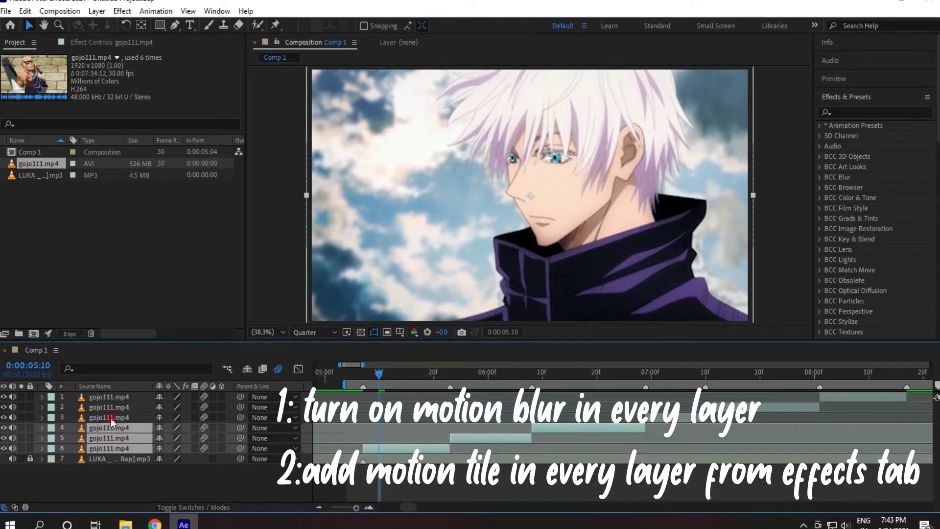
pyautogui.click(876, 112)
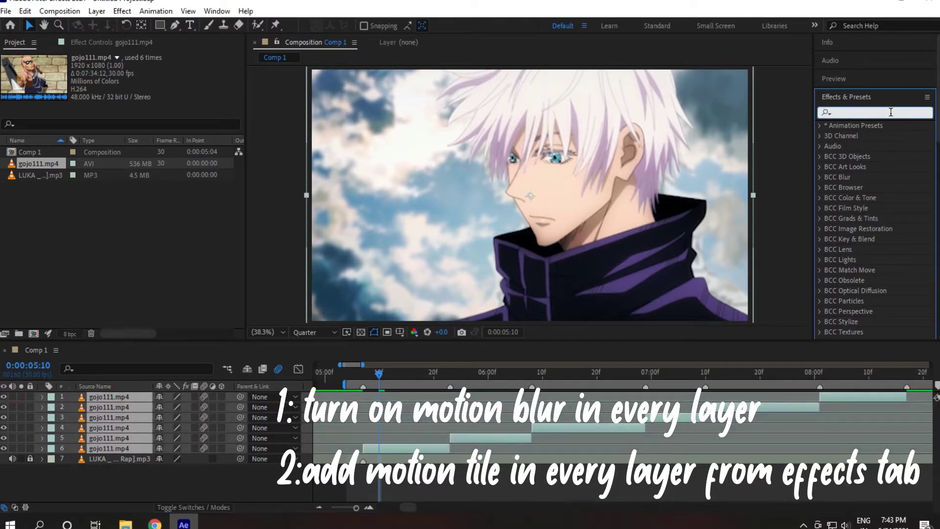
pyautogui.write('motion tile')
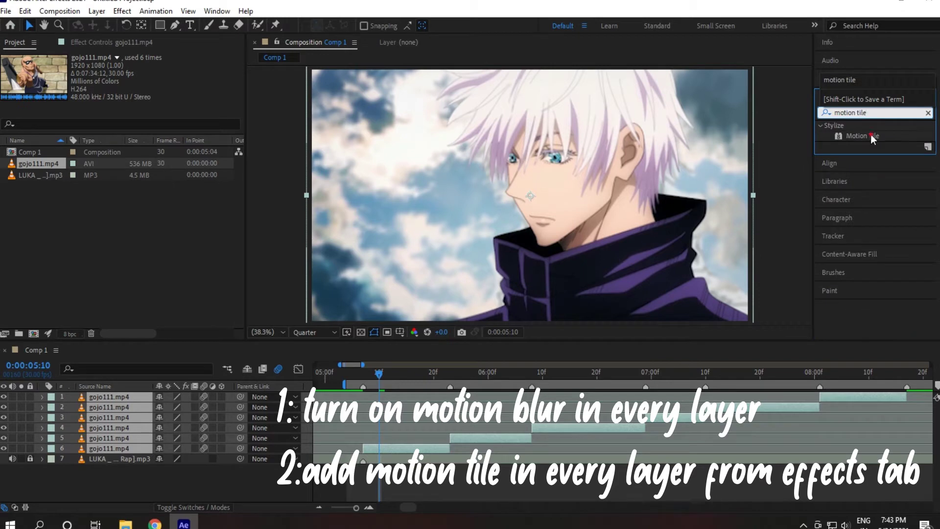
pyautogui.doubleClick(861, 137)
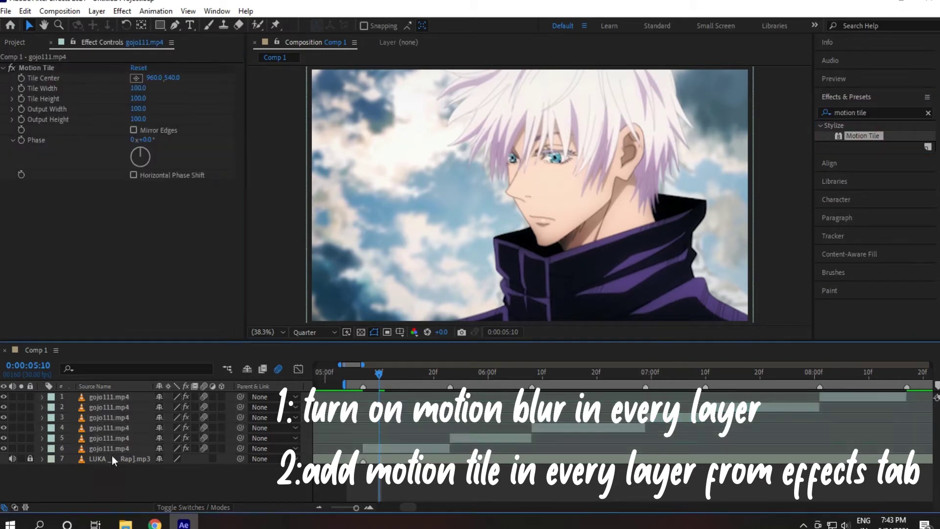
# Step: Turn on Mirror Edges and set the Motion Tile output width and height to 400
pyautogui.moveTo(113, 460); pyautogui.dragTo(124, 398)
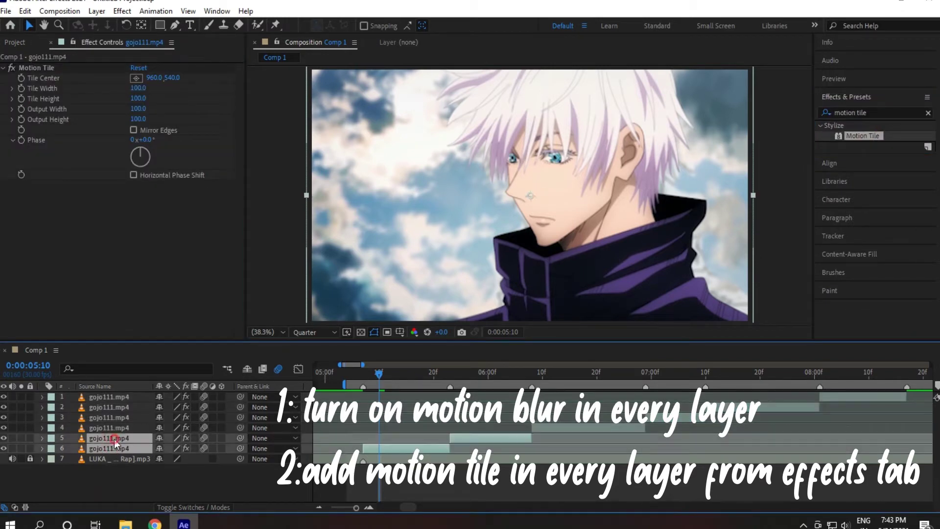
pyautogui.click(133, 130)
pyautogui.click(139, 110)
pyautogui.write('400')
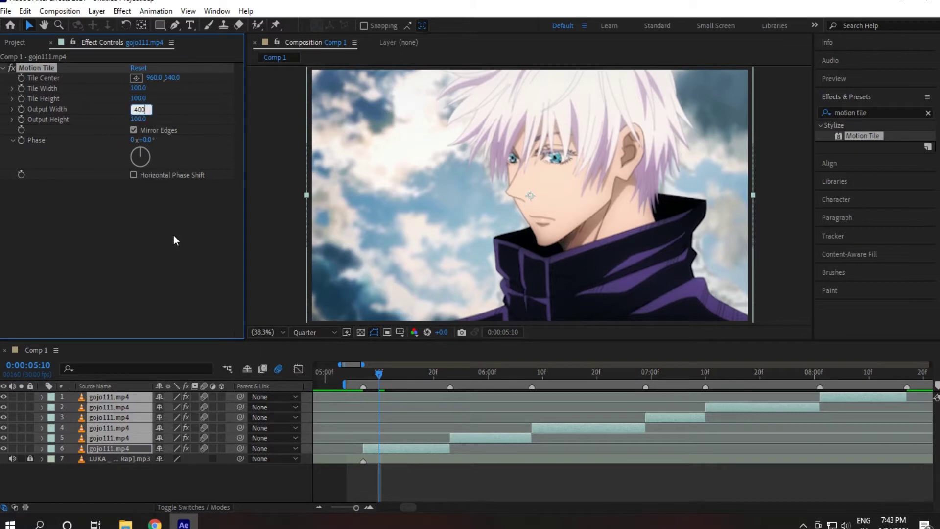
pyautogui.press('Tab')
pyautogui.write('400')
pyautogui.press('Return')
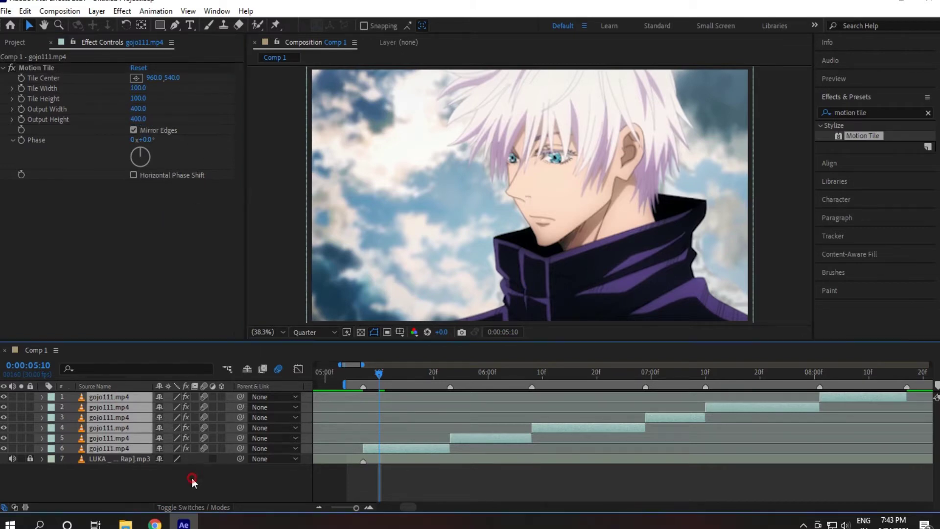
pyautogui.click(444, 448)
# Step: Add a Null 1 layer at the first clip's start and split it at the next cuts
pyautogui.press('i')
pyautogui.hotkey('ctrl', 'alt', 'shift', 'y')
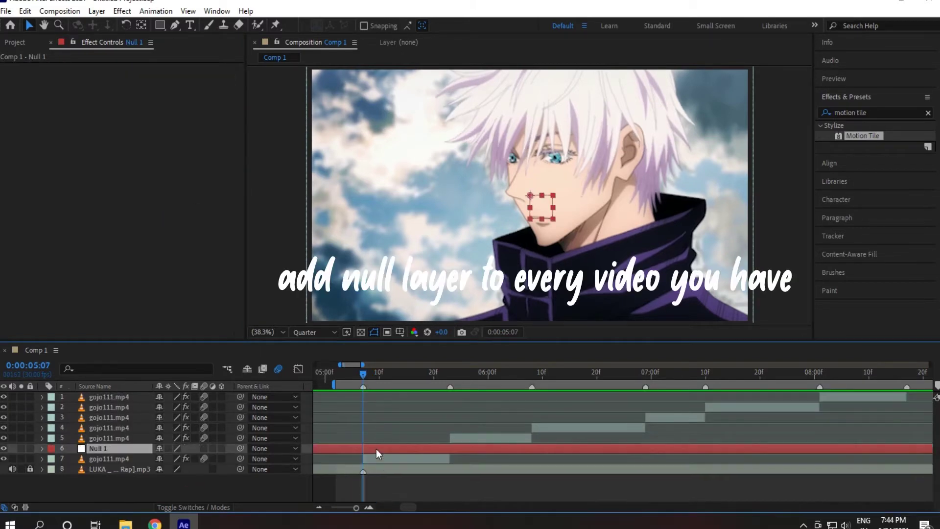
pyautogui.click(450, 374)
pyautogui.hotkey('ctrl', 'shift', 'd')
pyautogui.hotkey('ctrl', ']')
pyautogui.click(531, 374)
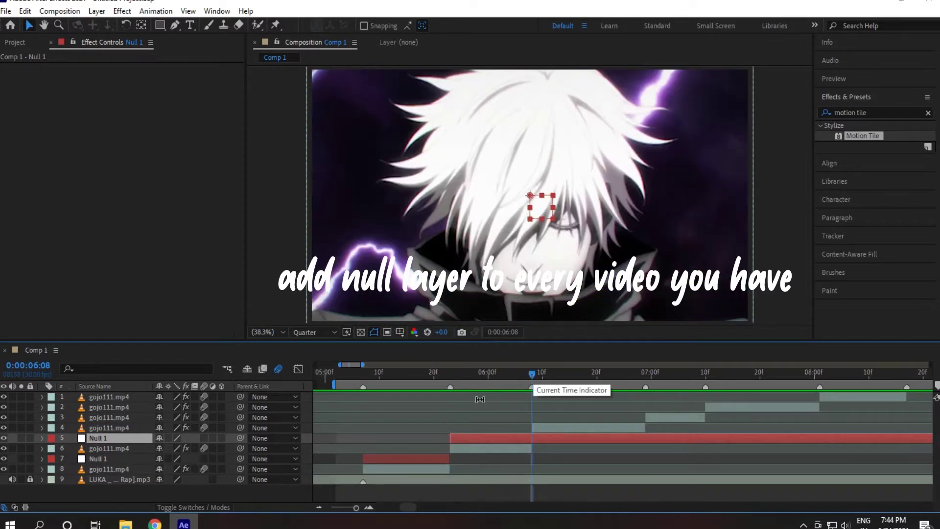
pyautogui.hotkey('ctrl', 'shift', 'd')
pyautogui.hotkey('ctrl', ']')
# Step: Split the null at the remaining cuts through 8:00 and 8:17, one piece above each clip
pyautogui.click(646, 375)
pyautogui.hotkey('ctrl', 'shift', 'd')
pyautogui.hotkey('ctrl', ']')
pyautogui.click(705, 375)
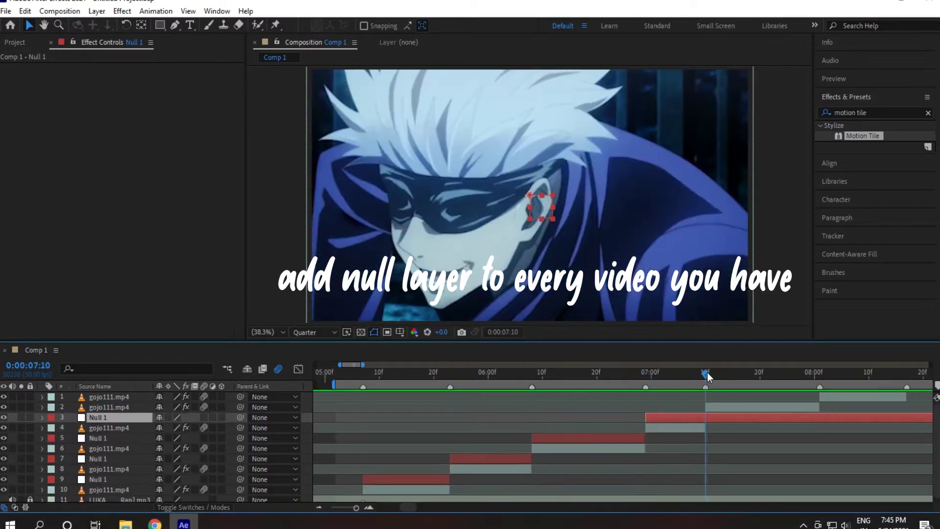
pyautogui.hotkey('ctrl', 'shift', 'd')
pyautogui.hotkey('ctrl', ']')
pyautogui.press('k')
pyautogui.hotkey('ctrl', 'shift', 'd')
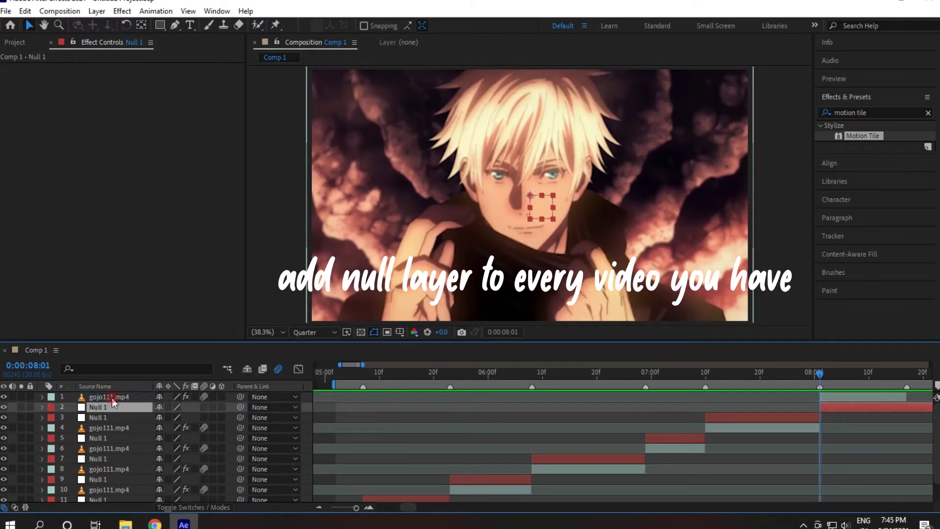
pyautogui.hotkey('ctrl', ']')
pyautogui.press('k')
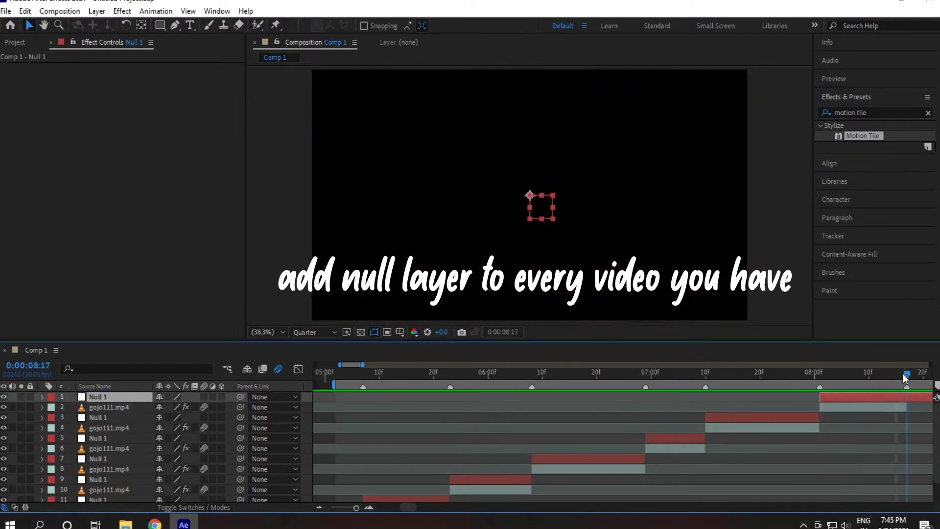
pyautogui.hotkey('ctrl', 'shift', 'd')
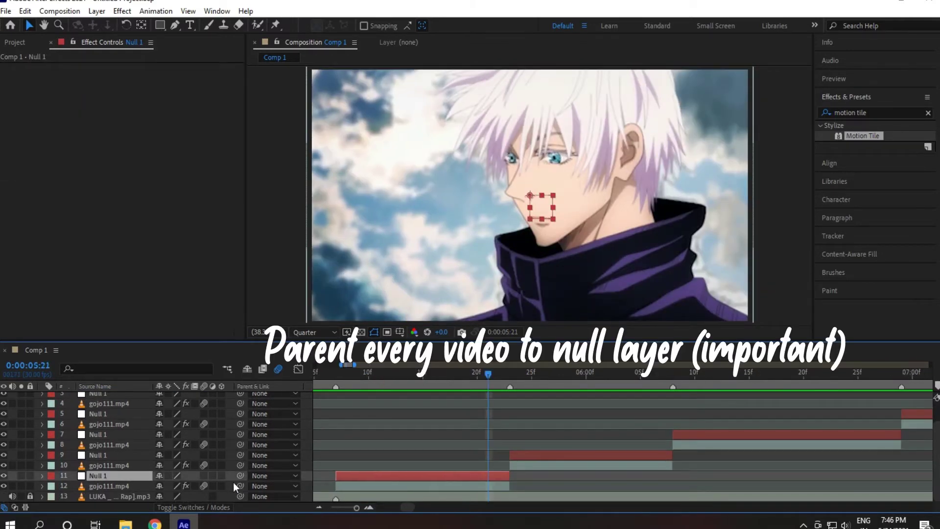
# Step: Parent the first gojo111.mp4 clip to its Null 1 layer
pyautogui.moveTo(239, 485); pyautogui.dragTo(100, 475)
pyautogui.click(364, 506)
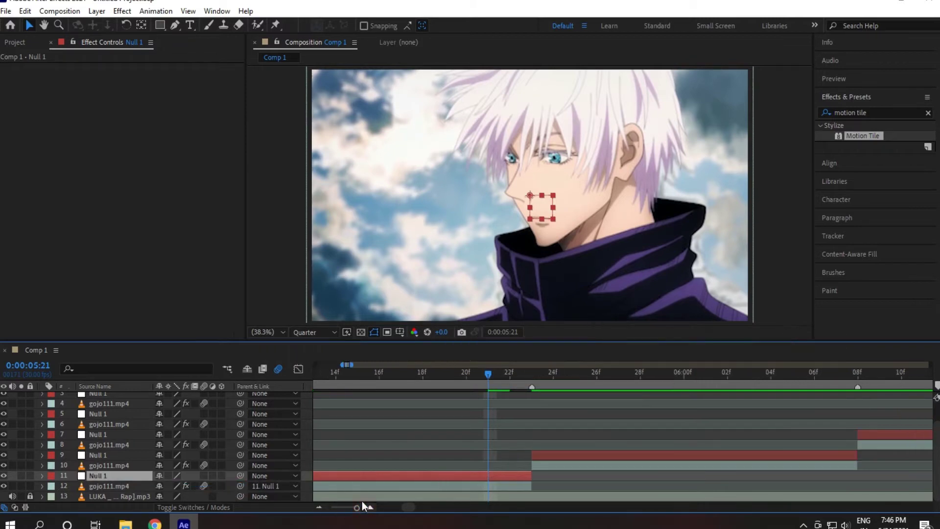
pyautogui.press('-')
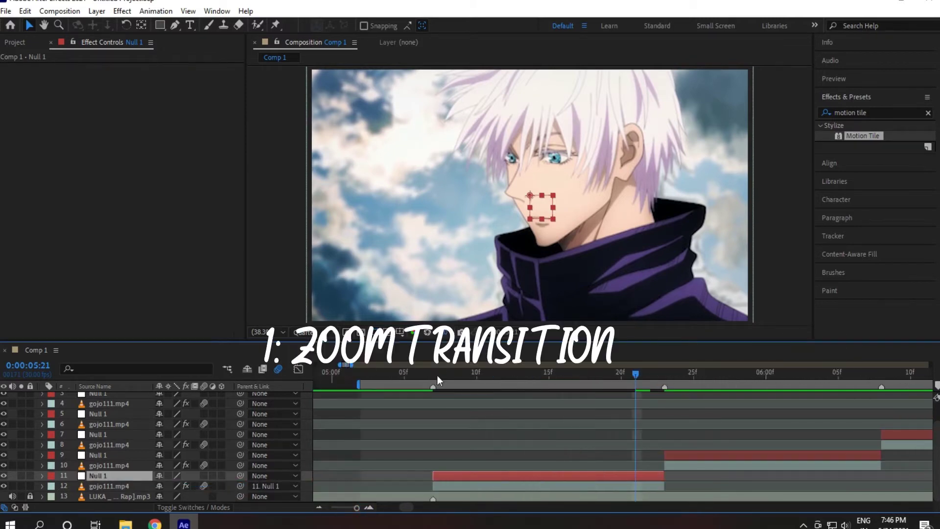
# Step: Key the first Null 1 Scale at 350% at the clip start, settling to 100%
pyautogui.click(434, 374)
pyautogui.click(514, 384)
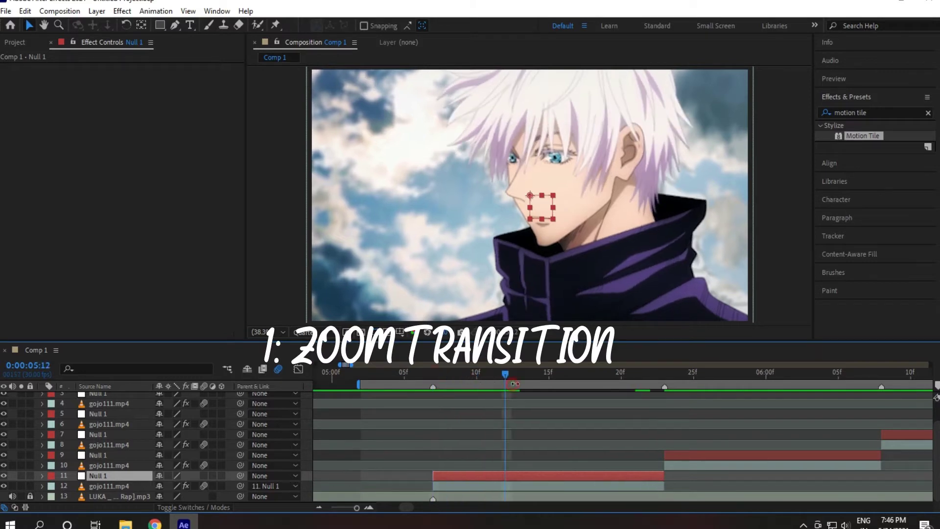
pyautogui.press('pagedown')
pyautogui.press('pagedown')
pyautogui.press('pagedown')
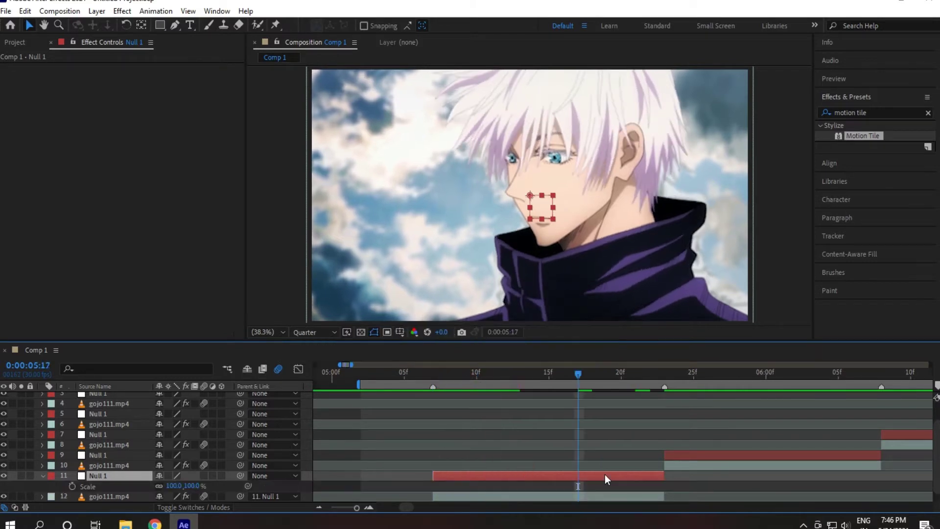
pyautogui.press('s')
pyautogui.click(431, 374)
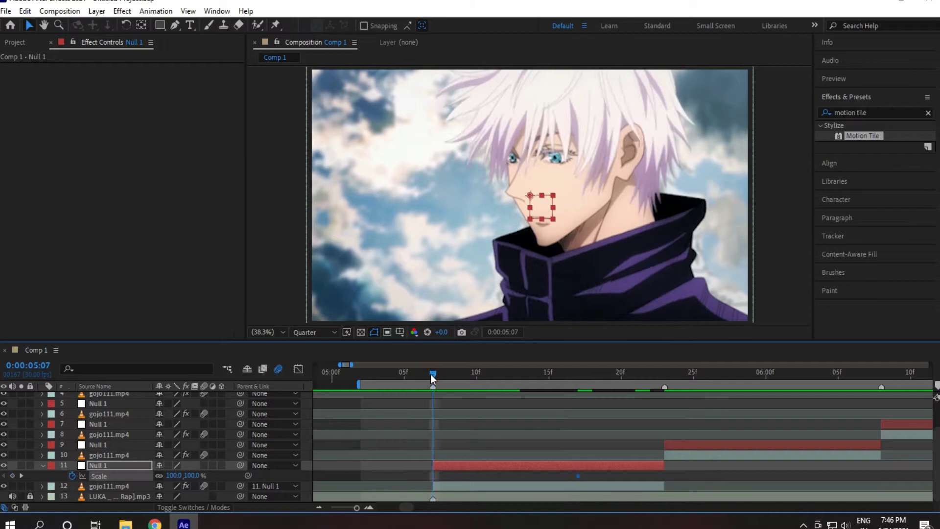
pyautogui.click(194, 476)
pyautogui.write('0')
pyautogui.click(163, 280)
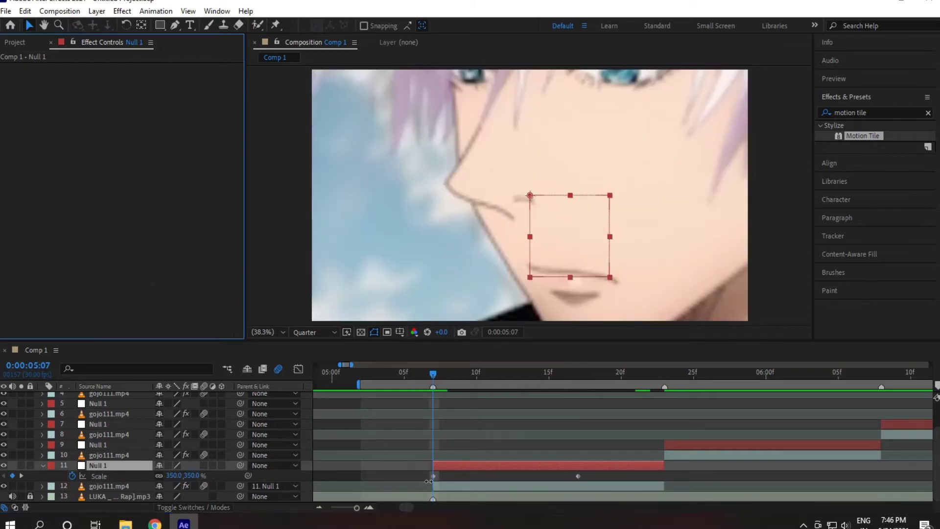
pyautogui.click(127, 476)
pyautogui.moveTo(434, 476); pyautogui.dragTo(419, 477)
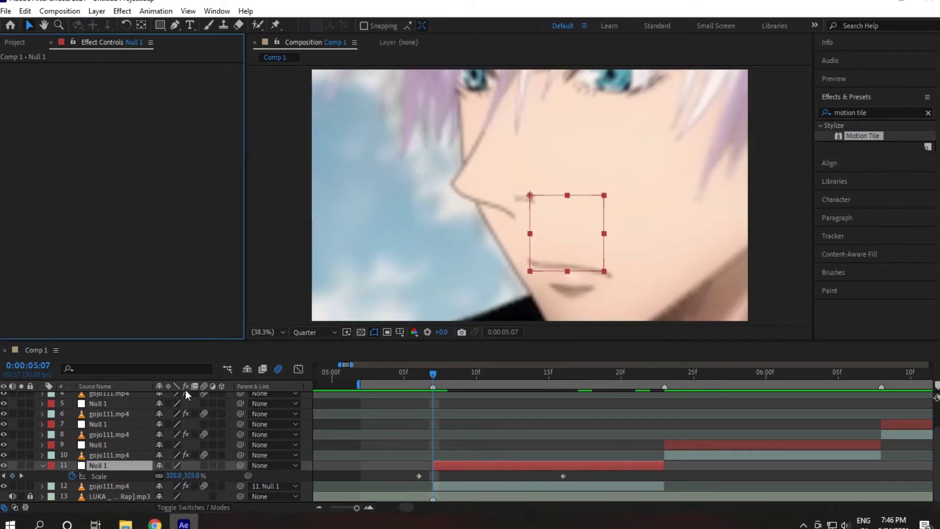
# Step: Easy-ease the Scale keyframes and steepen the start of the zoom curve
pyautogui.press('F9')
pyautogui.click(299, 368)
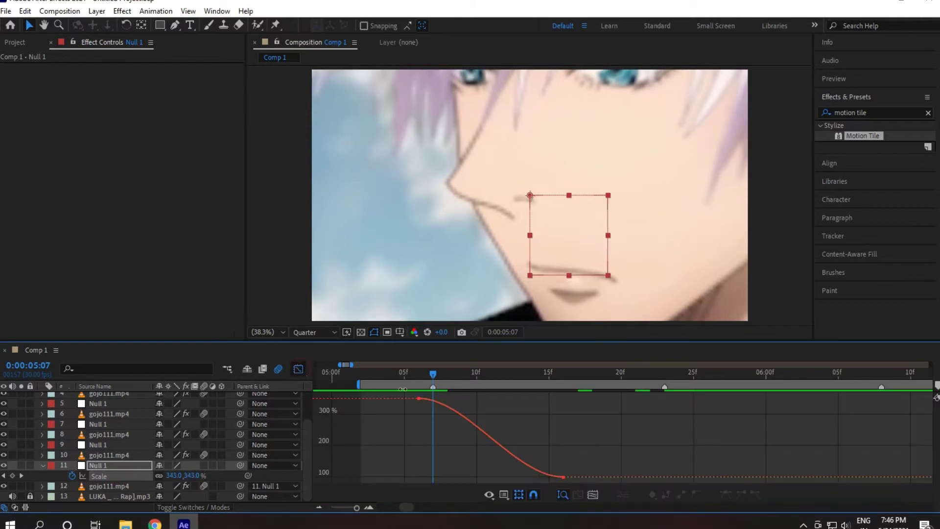
pyautogui.click(419, 398)
pyautogui.moveTo(465, 394); pyautogui.dragTo(449, 492)
pyautogui.click(419, 398)
pyautogui.moveTo(465, 399); pyautogui.dragTo(432, 473)
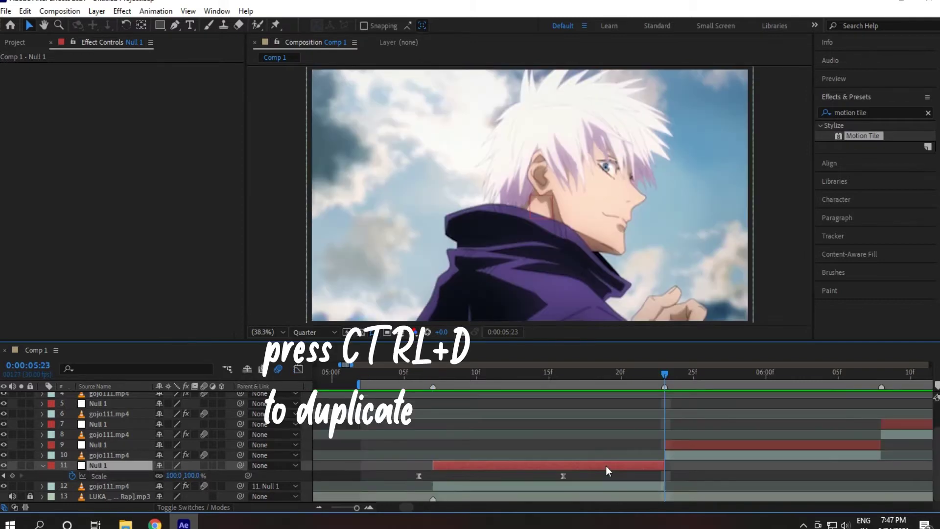
# Step: Duplicate the null, delete its Scale keyframes, and parent it to layer 11
pyautogui.hotkey('ctrl', 'd')
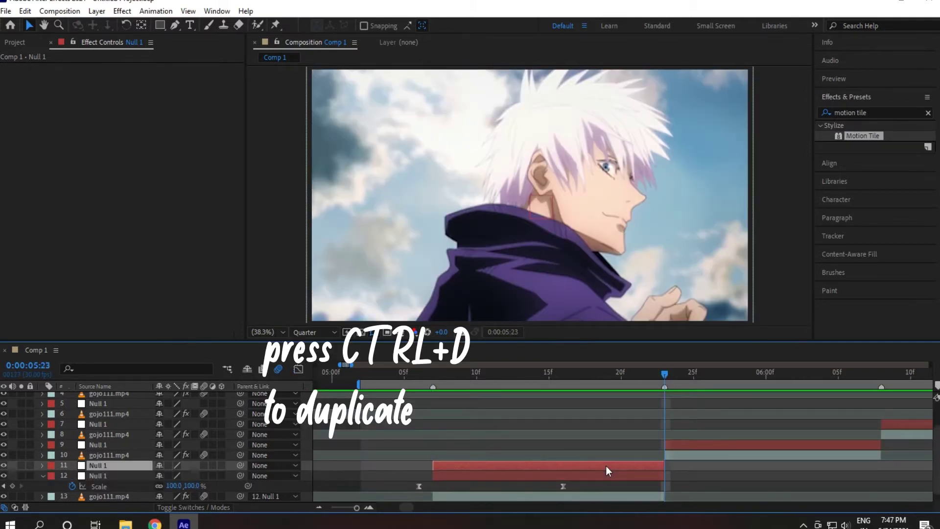
pyautogui.press('u')
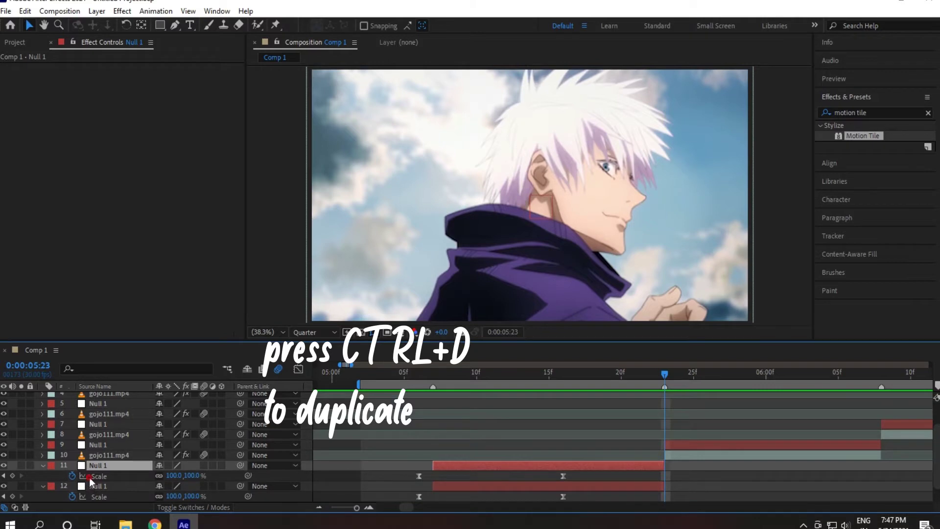
pyautogui.click(96, 477)
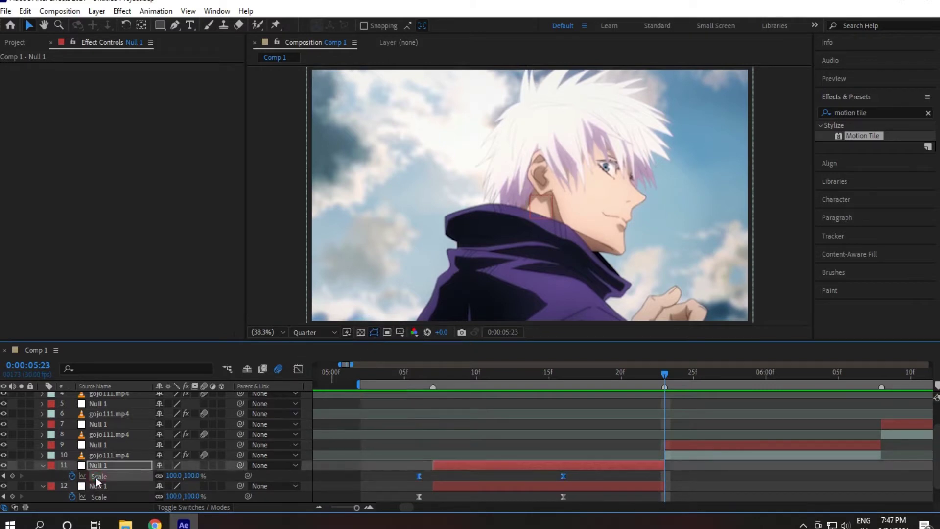
pyautogui.press('Delete')
pyautogui.scroll(-1, 618, 445)
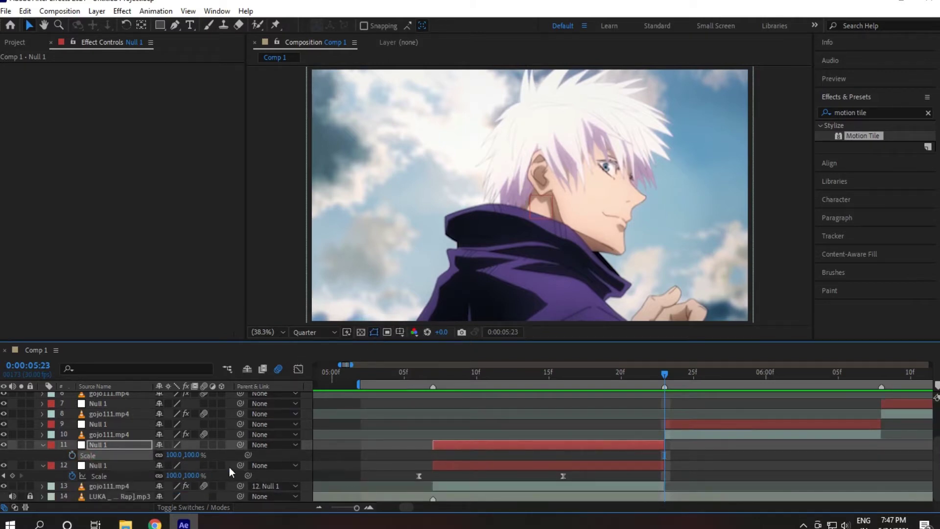
pyautogui.moveTo(144, 465); pyautogui.dragTo(110, 445)
# Step: Key the null's Scale from 100% down to 10% ending at the clip's end
pyautogui.moveTo(666, 372)
pyautogui.mouseDown()
pyautogui.moveTo(543, 392)
pyautogui.moveTo(660, 400)
pyautogui.moveTo(520, 392)
pyautogui.mouseUp()
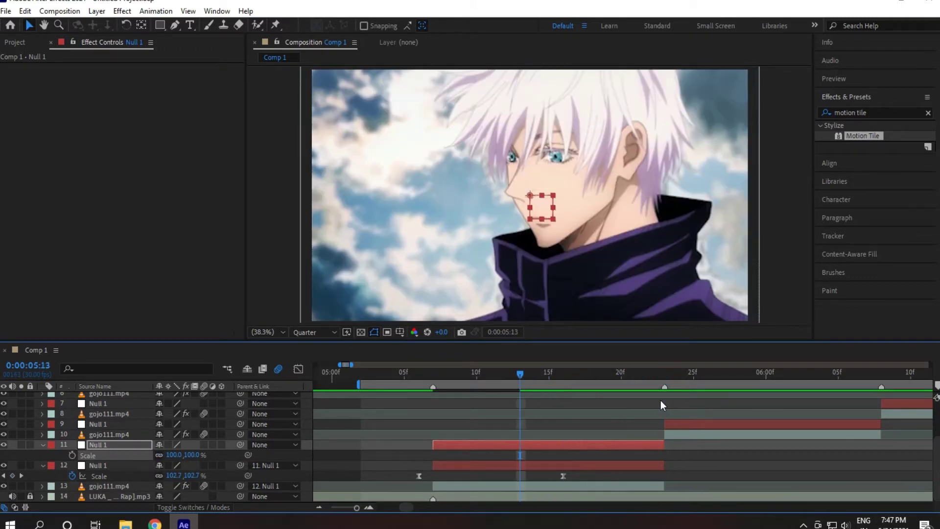
pyautogui.click(72, 455)
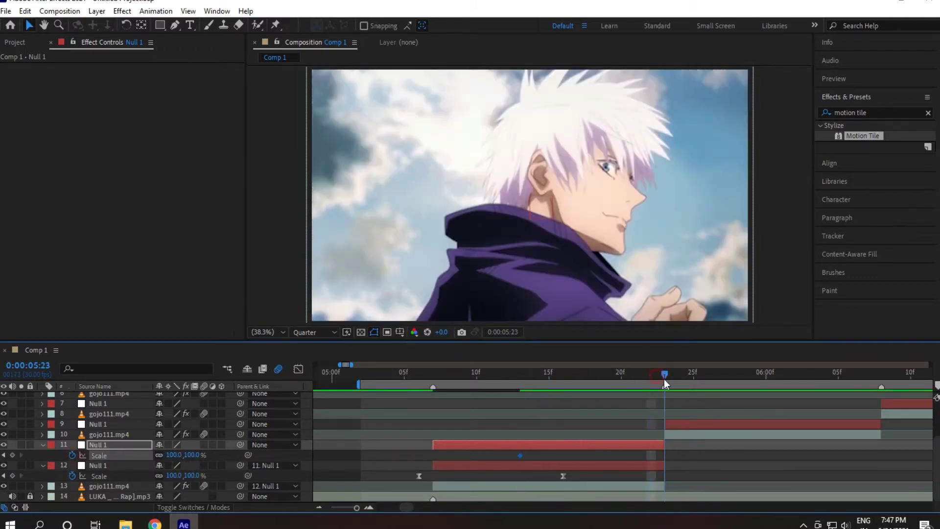
pyautogui.moveTo(656, 375); pyautogui.dragTo(650, 376)
pyautogui.click(192, 455)
pyautogui.write('10')
pyautogui.click(143, 229)
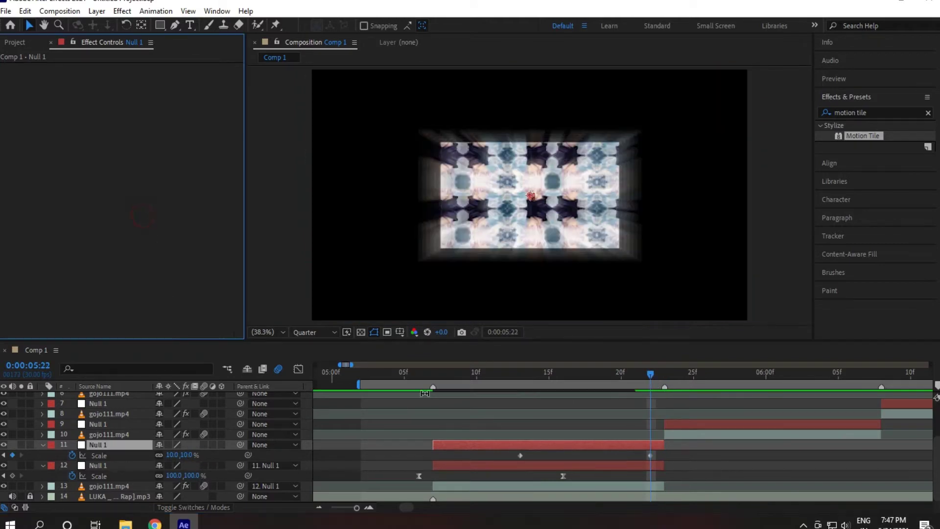
pyautogui.moveTo(650, 456); pyautogui.dragTo(663, 455)
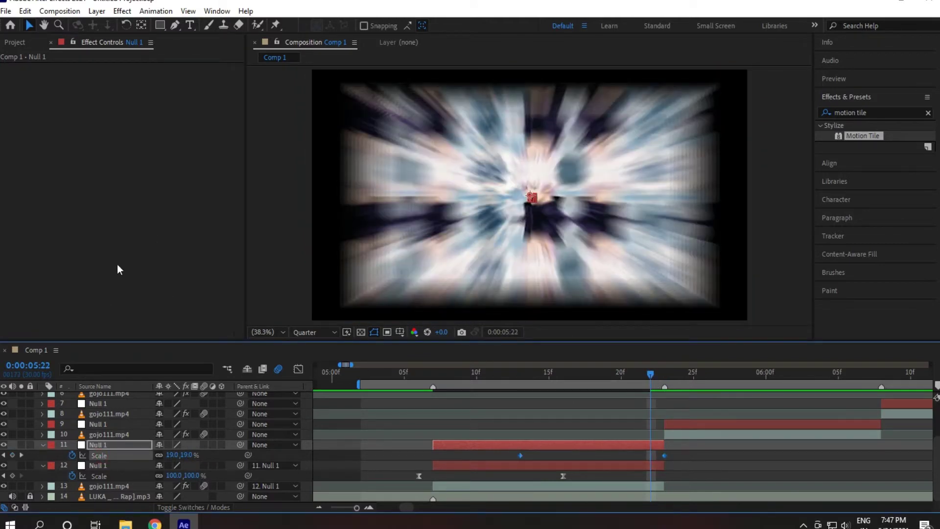
# Step: Easy-ease the scale keyframes and steepen the curve into the final keyframe
pyautogui.press('F9')
pyautogui.click(298, 368)
pyautogui.click(664, 477)
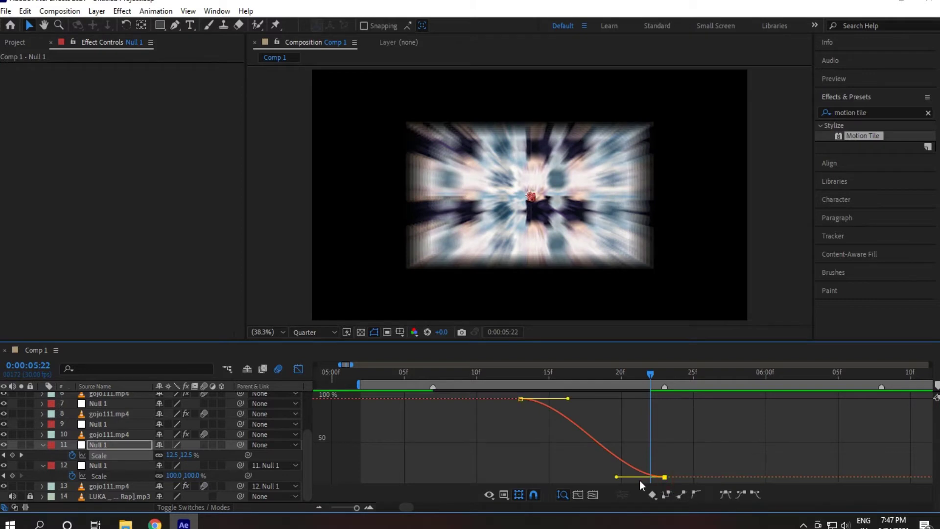
pyautogui.moveTo(616, 476); pyautogui.dragTo(651, 400)
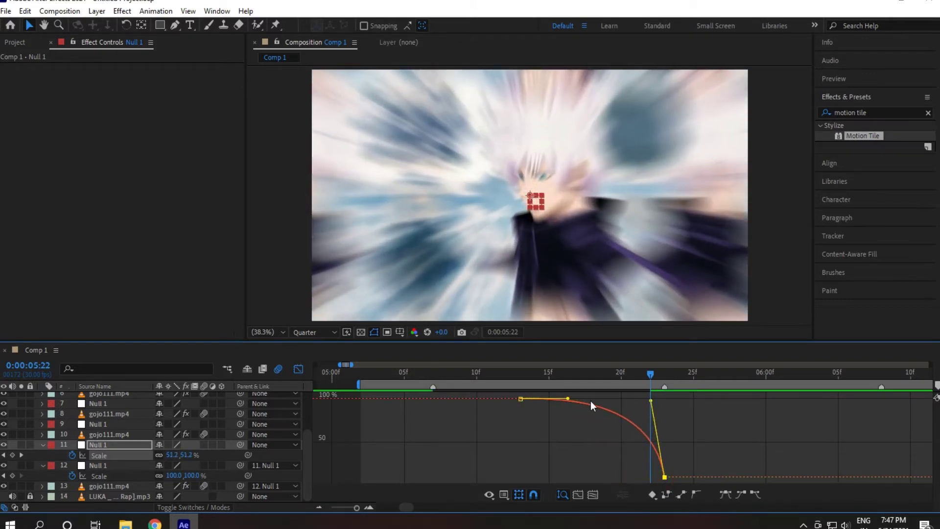
pyautogui.moveTo(567, 400); pyautogui.dragTo(646, 397)
pyautogui.click(298, 369)
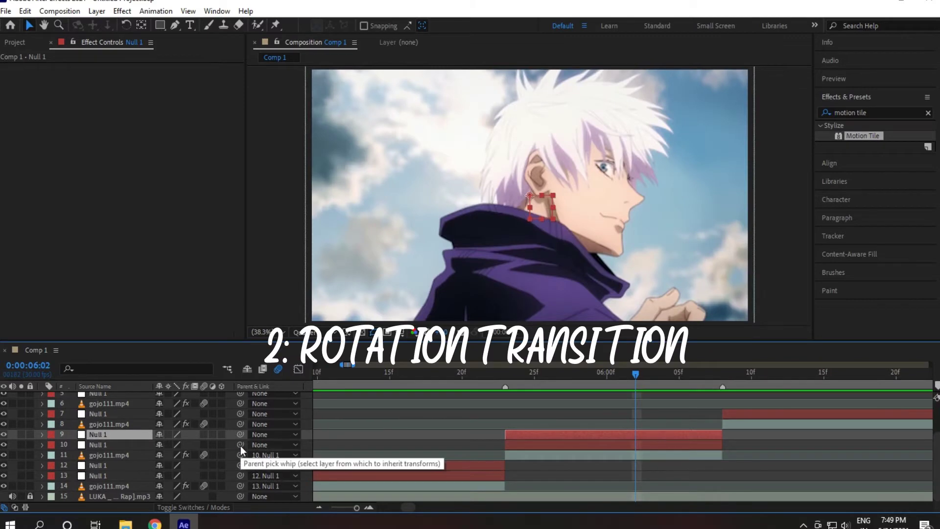
# Step: Parent layer 10 to 9. Null 1 and set starting Scale and Rotation keyframes
pyautogui.moveTo(240, 447); pyautogui.dragTo(108, 436)
pyautogui.moveTo(638, 371); pyautogui.dragTo(708, 373)
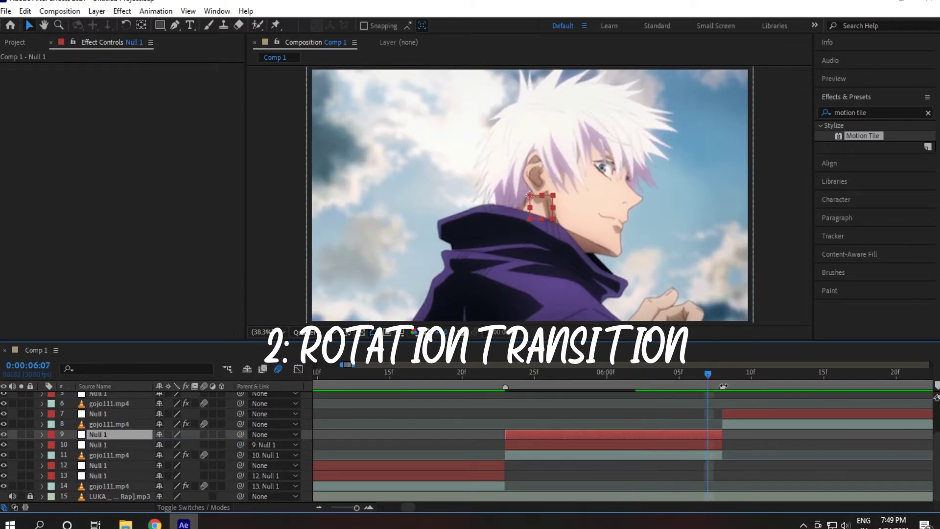
pyautogui.hotkey('shift', 'r')
pyautogui.click(72, 455)
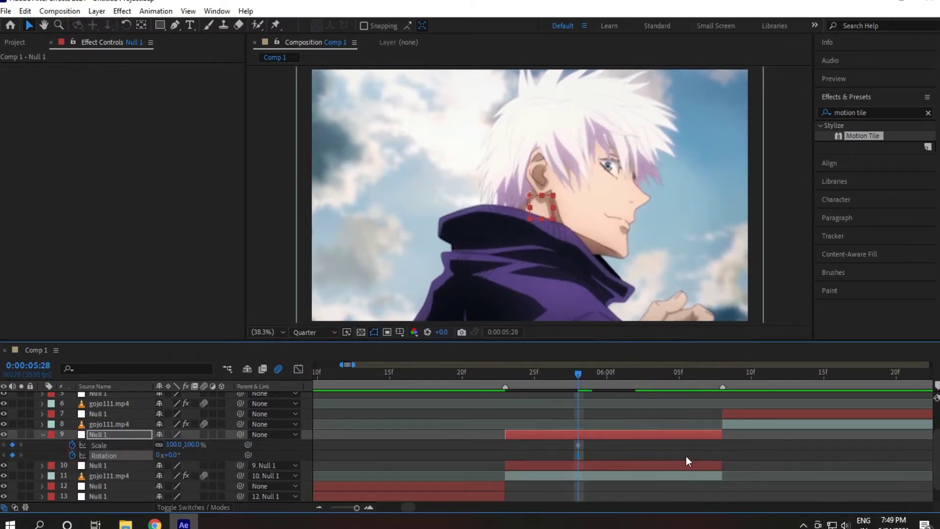
# Step: Key the null to 10% scale and 200° rotation at 06:07
pyautogui.moveTo(718, 380); pyautogui.dragTo(715, 374)
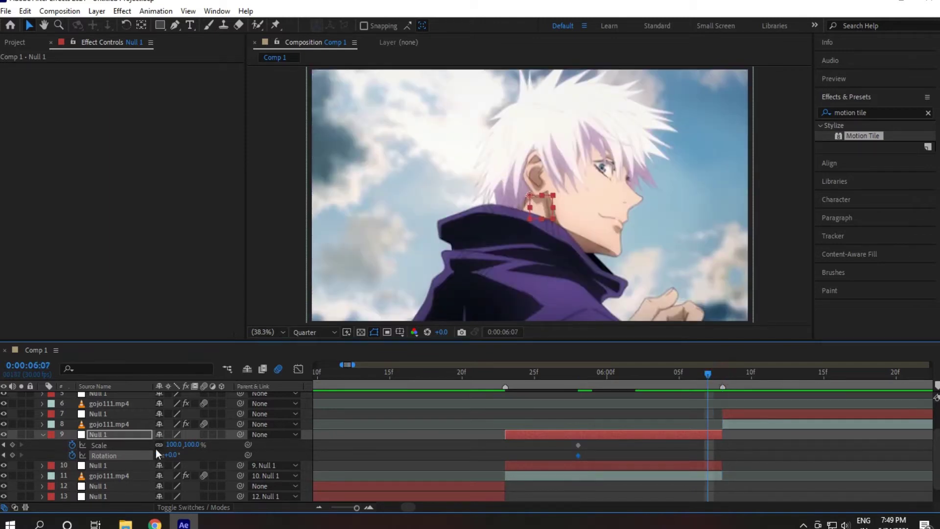
pyautogui.click(189, 443)
pyautogui.write('10')
pyautogui.press('Tab')
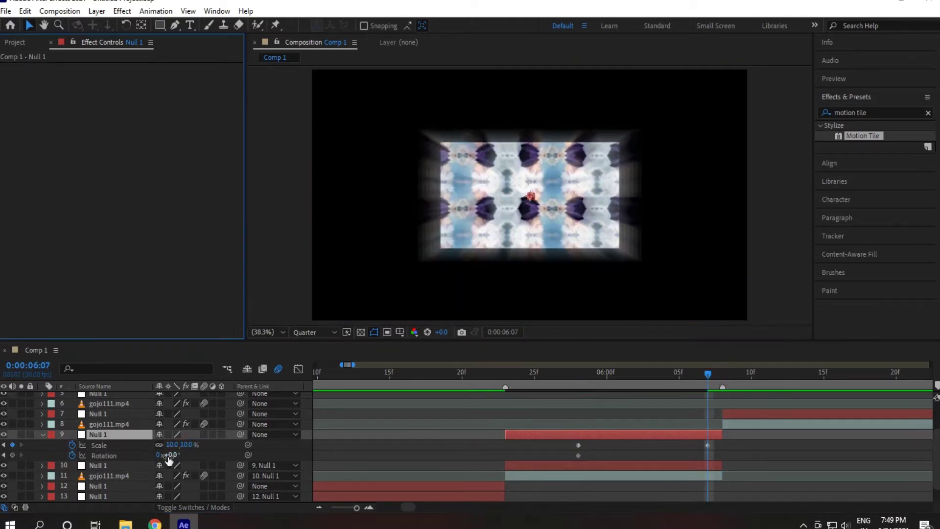
pyautogui.click(156, 233)
pyautogui.moveTo(174, 455); pyautogui.dragTo(185, 452)
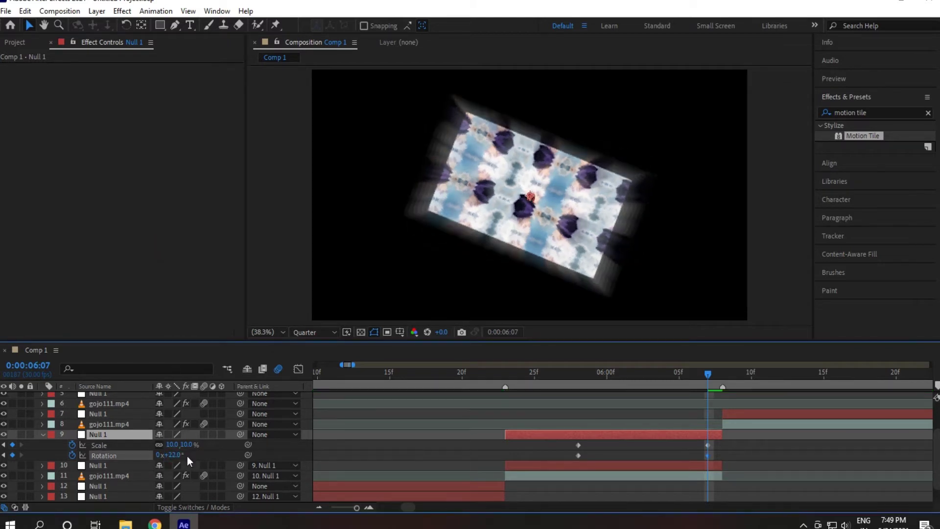
pyautogui.click(171, 455)
pyautogui.write('00')
pyautogui.click(151, 219)
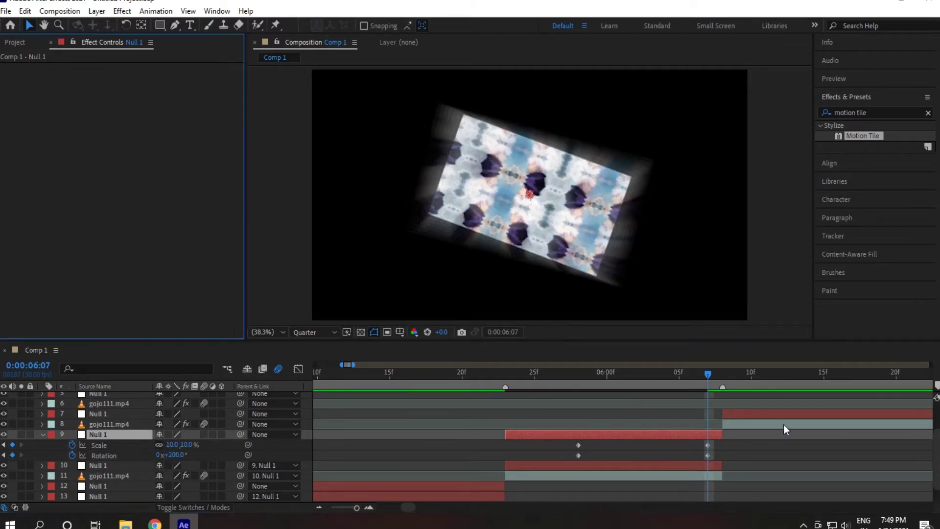
# Step: Move the end keyframes to the clip's last frame and easy-ease all of them
pyautogui.moveTo(707, 454)
pyautogui.mouseDown()
pyautogui.moveTo(737, 446)
pyautogui.moveTo(723, 446)
pyautogui.mouseUp()
pyautogui.click(125, 446)
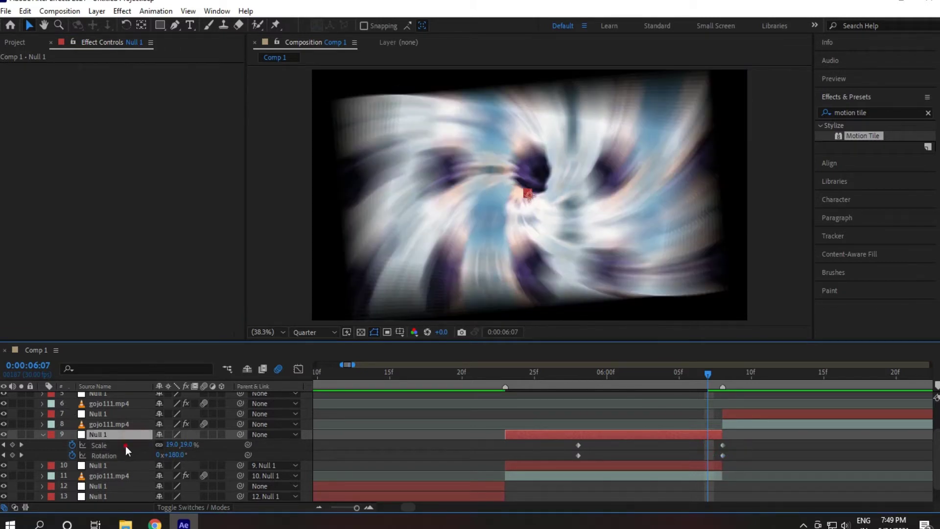
pyautogui.keyDown('shift'); pyautogui.click(126, 452); pyautogui.keyUp('shift')
pyautogui.press('F9')
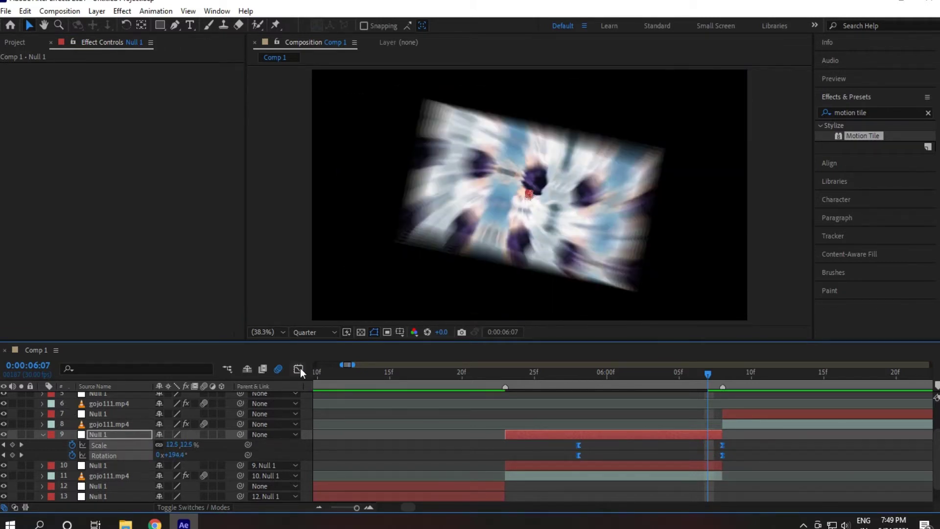
# Step: Reshape the Scale curve to hold, then accelerate sharply into the last keyframe
pyautogui.click(298, 368)
pyautogui.click(99, 445)
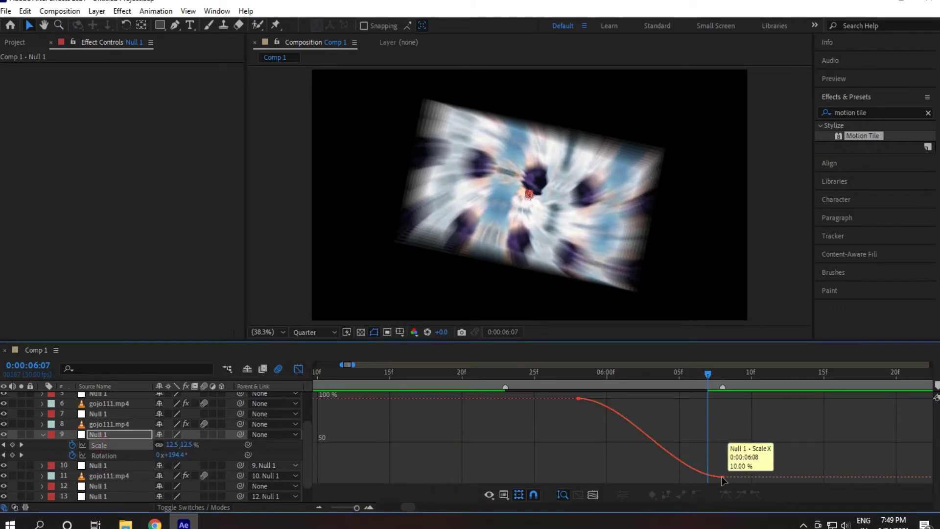
pyautogui.click(723, 476)
pyautogui.moveTo(674, 476); pyautogui.dragTo(709, 400)
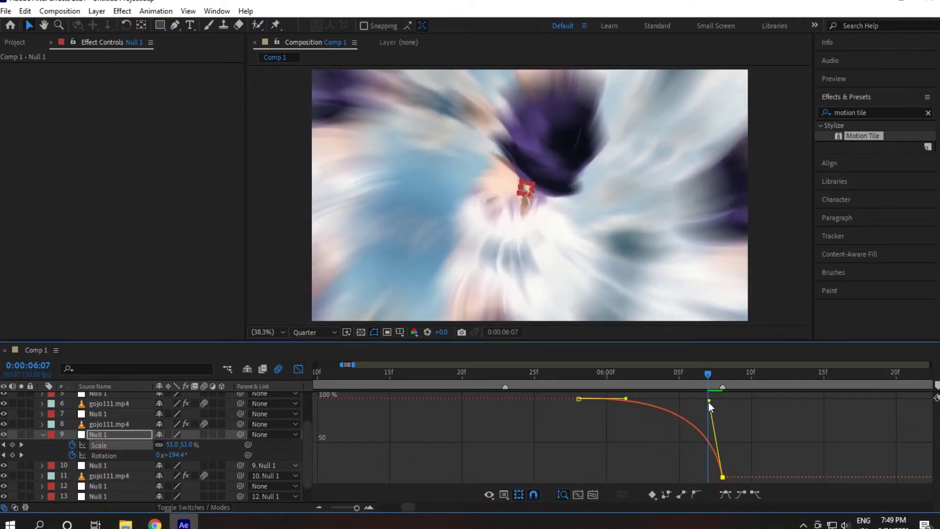
pyautogui.moveTo(625, 398); pyautogui.dragTo(704, 394)
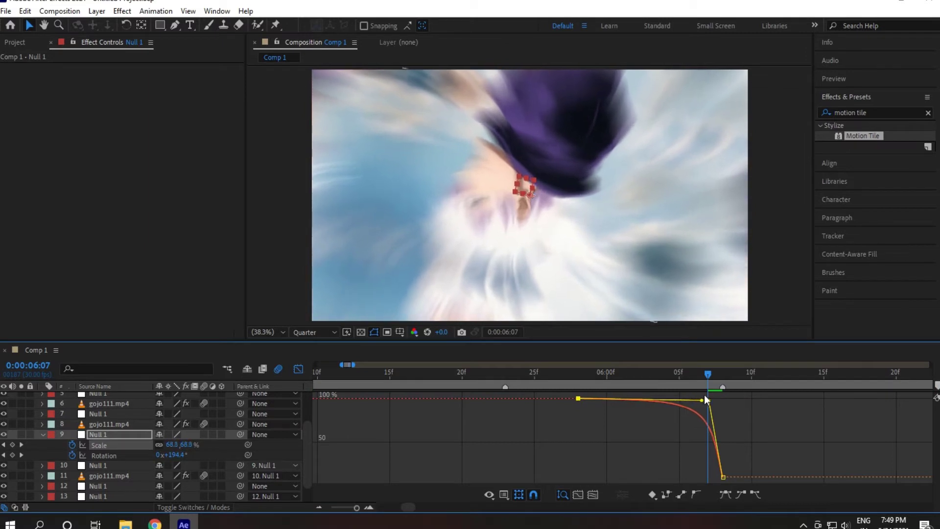
# Step: Reshape the Rotation curve the same way for a sharp snap into the cut
pyautogui.click(127, 456)
pyautogui.click(711, 404)
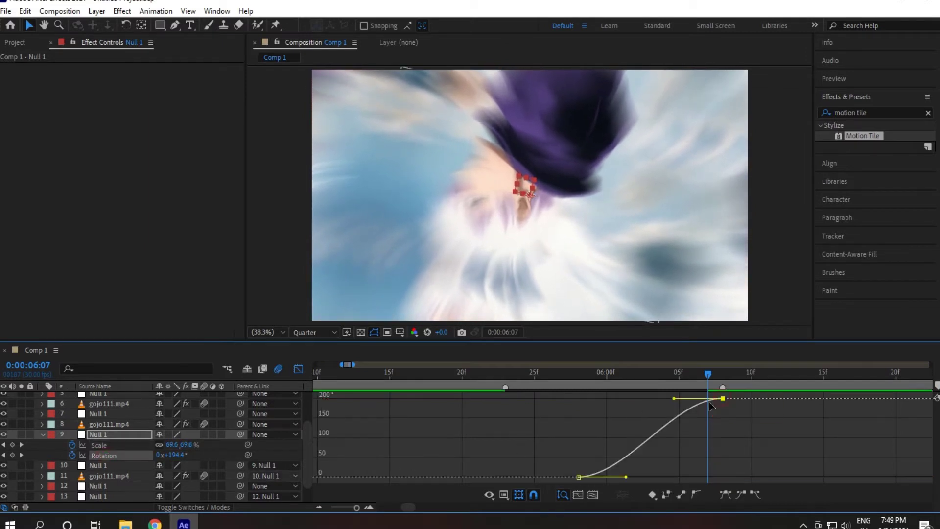
pyautogui.moveTo(674, 398); pyautogui.dragTo(711, 476)
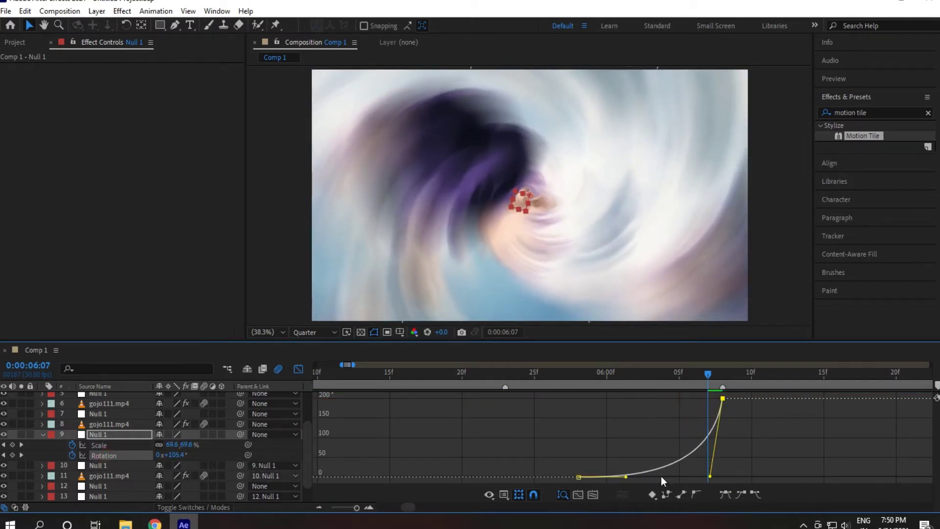
pyautogui.moveTo(627, 476); pyautogui.dragTo(707, 475)
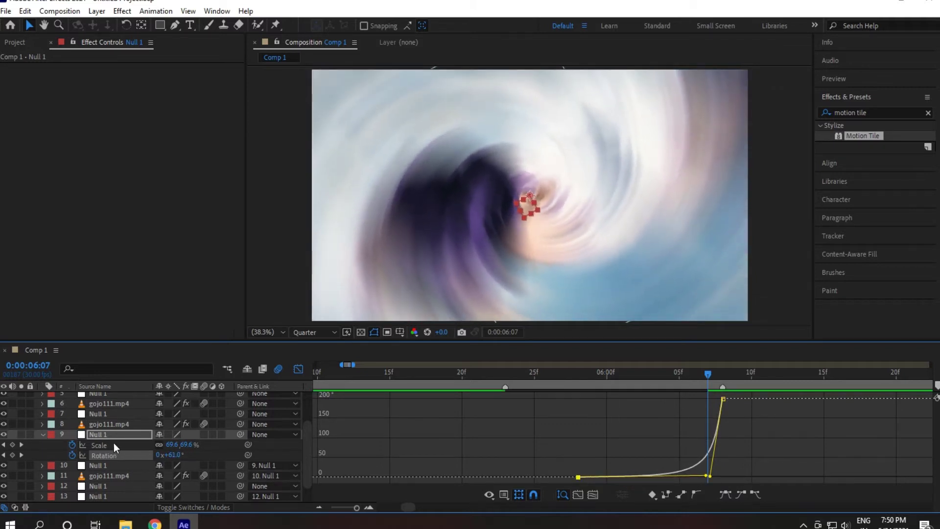
pyautogui.hotkey('shift', 'F3')
# Step: Create a new null above the next clip to control it
pyautogui.scroll(3, 575, 392)
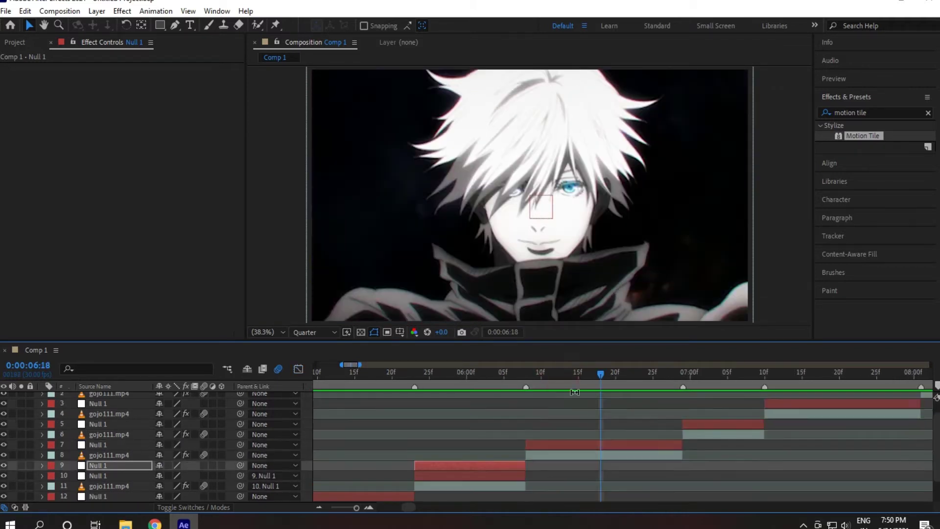
pyautogui.click(605, 446)
pyautogui.hotkey('ctrl', 'z')
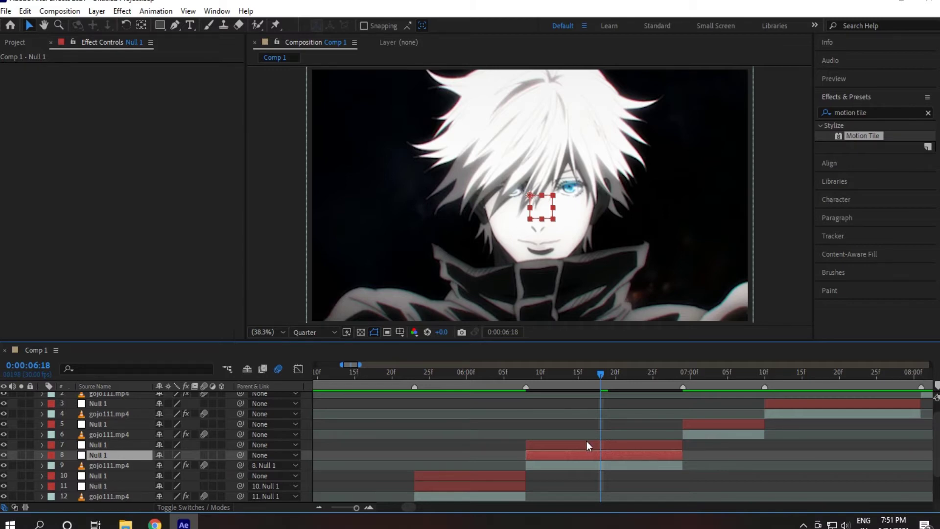
# Step: Key the new null at 06:08 to 350% scale and -200° rotation
pyautogui.press('s')
pyautogui.hotkey('shift', 'r')
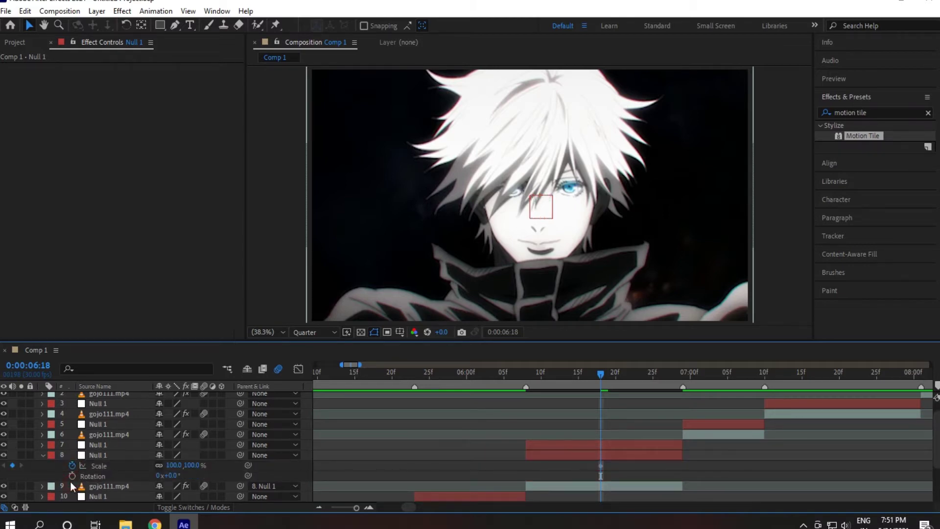
pyautogui.click(526, 372)
pyautogui.click(171, 476)
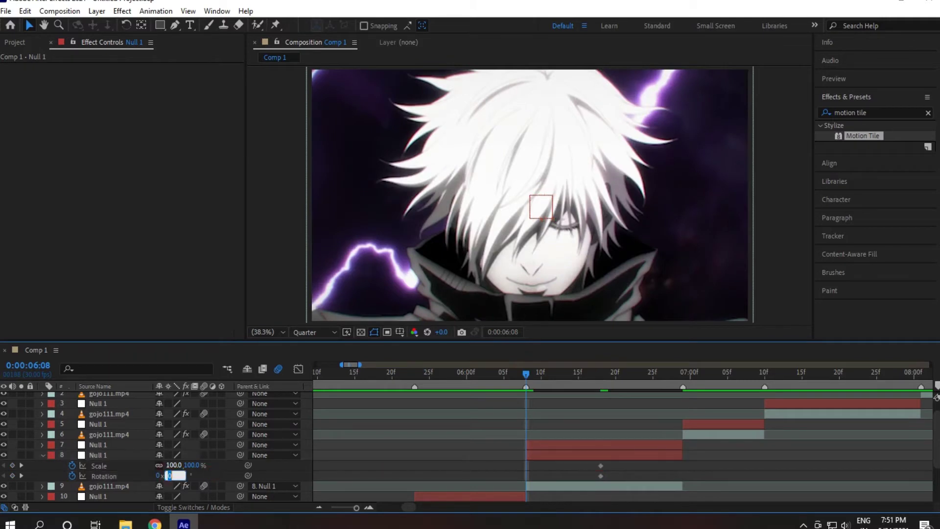
pyautogui.write('-200')
pyautogui.hotkey('shift', 'Tab')
pyautogui.write('350')
pyautogui.press('Return')
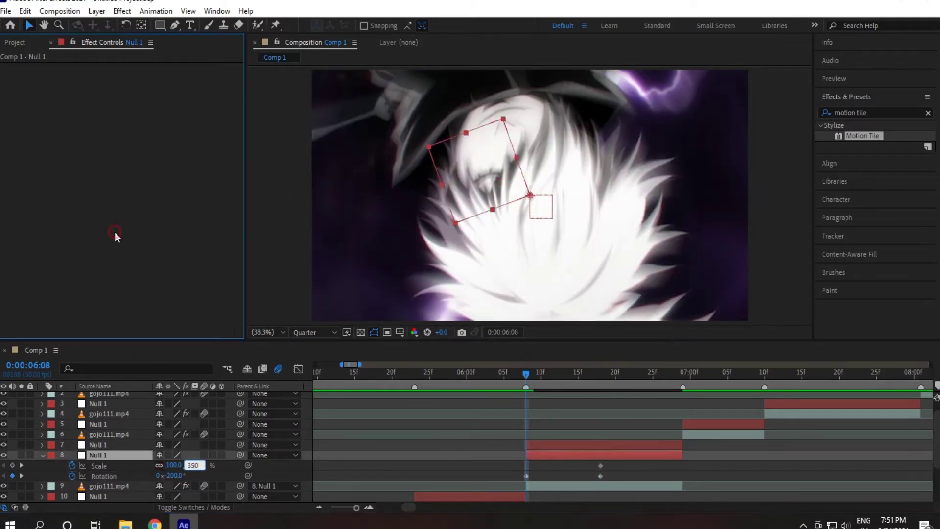
# Step: Easy-ease the scale and rotation keyframes and shift the start keys one frame earlier
pyautogui.press('F9')
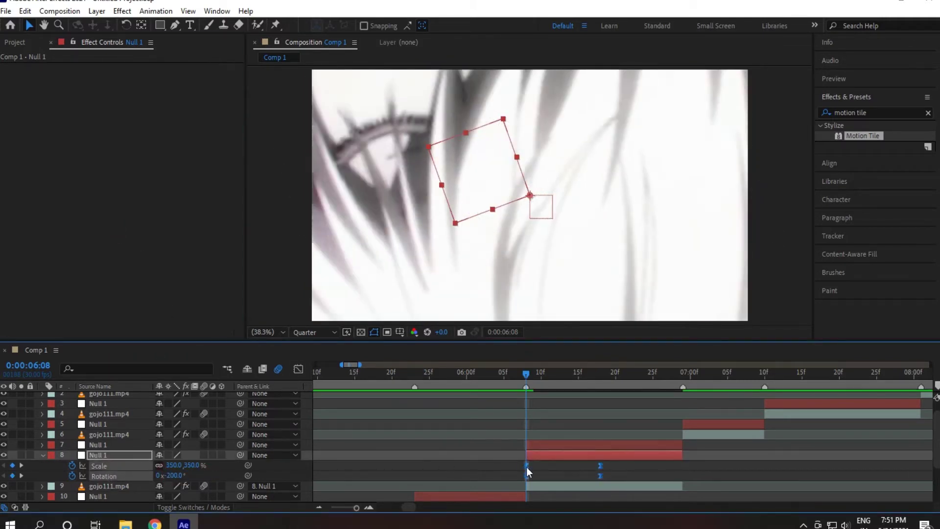
pyautogui.moveTo(527, 466); pyautogui.dragTo(519, 466)
pyautogui.click(278, 369)
# Step: Steepen the Scale and Rotation curves so 350% and -200° settle quickly
pyautogui.click(98, 466)
pyautogui.click(511, 398)
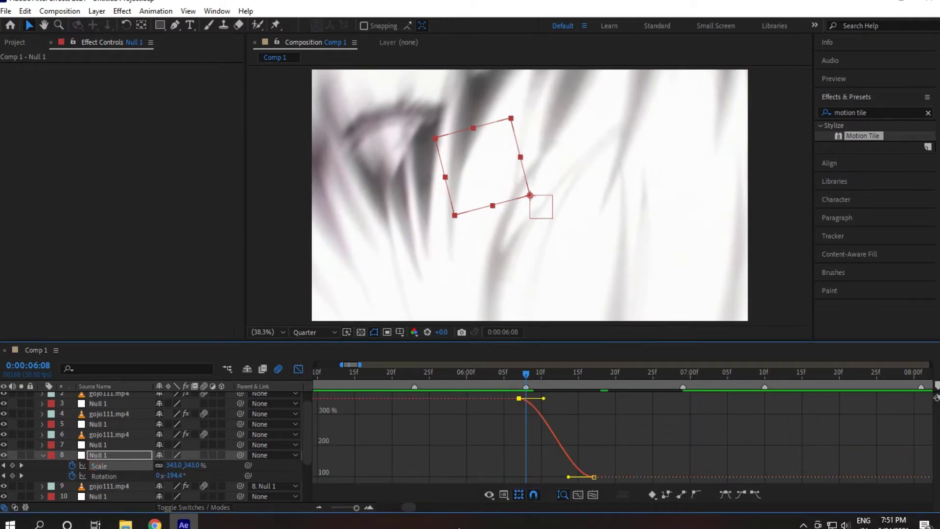
pyautogui.moveTo(561, 399); pyautogui.dragTo(524, 474)
pyautogui.moveTo(611, 477)
pyautogui.mouseDown()
pyautogui.moveTo(531, 477)
pyautogui.moveTo(515, 399)
pyautogui.mouseUp()
pyautogui.click(104, 476)
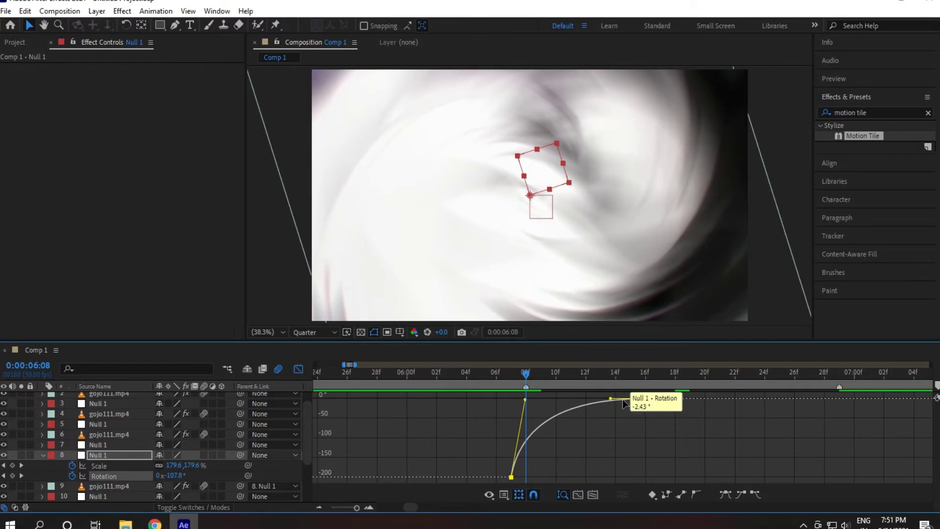
pyautogui.moveTo(622, 398)
pyautogui.mouseDown()
pyautogui.moveTo(525, 399)
pyautogui.moveTo(478, 376)
pyautogui.moveTo(883, 373)
pyautogui.mouseUp()
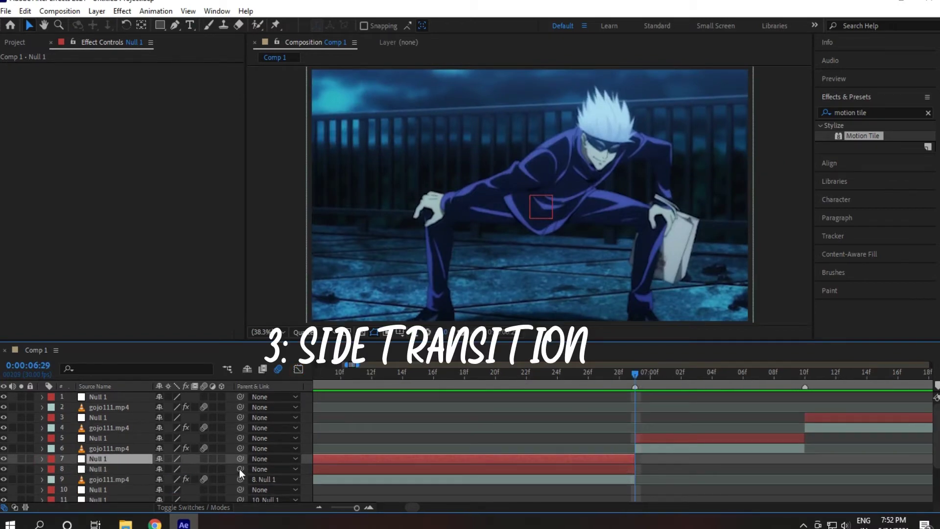
# Step: Parent layer 8 to 7. Null 1, then move a null to layer 5 extending past 07:00
pyautogui.moveTo(240, 468); pyautogui.dragTo(140, 463)
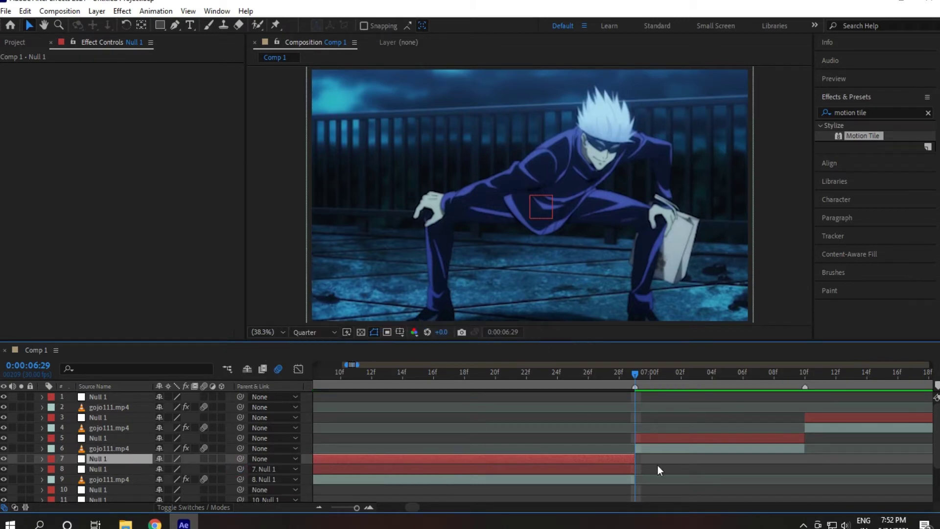
pyautogui.moveTo(97, 462); pyautogui.dragTo(96, 436)
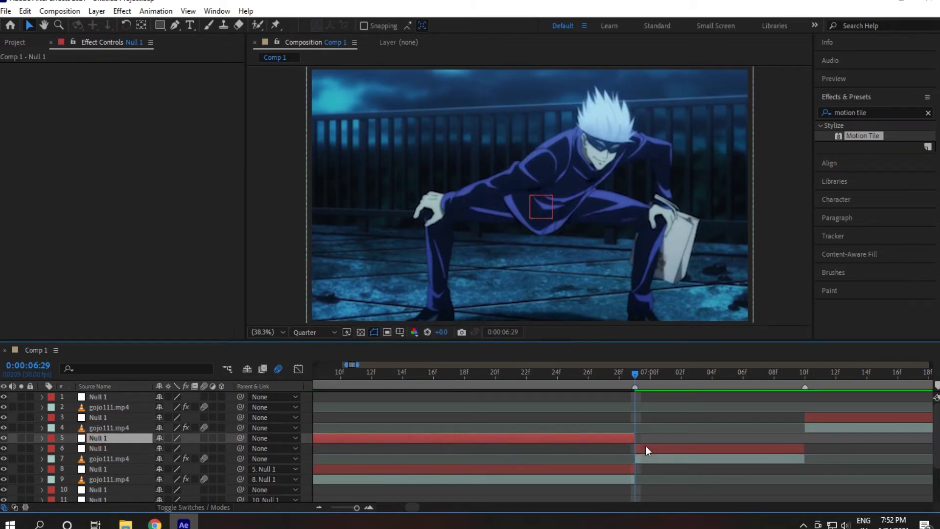
pyautogui.moveTo(635, 438); pyautogui.dragTo(804, 437)
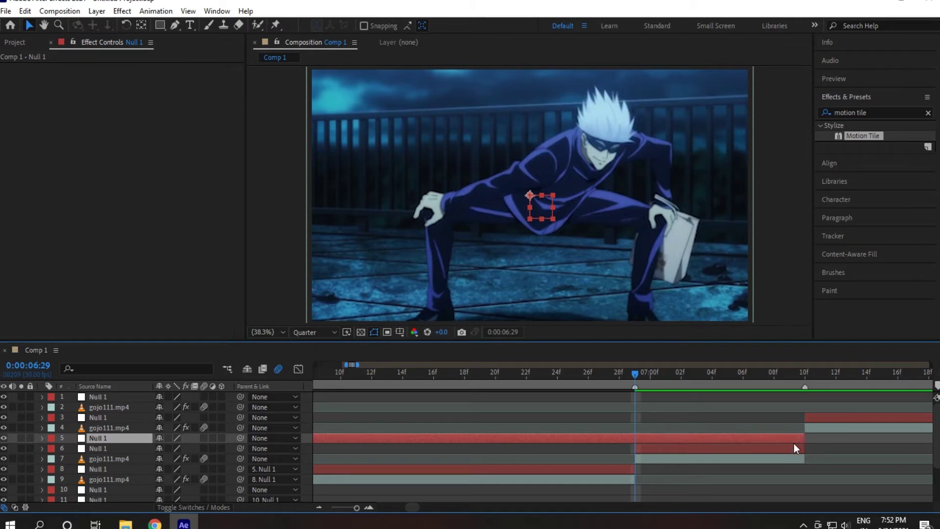
# Step: Parent layer 6 to 5. Null 1 and the layer 7 clip to 6. Null 1
pyautogui.click(233, 452)
pyautogui.moveTo(240, 448); pyautogui.dragTo(133, 439)
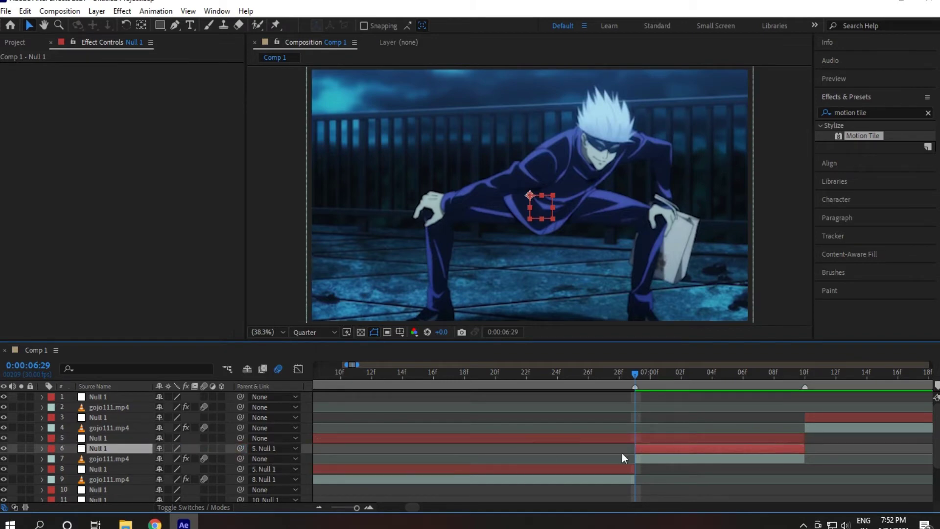
pyautogui.click(666, 458)
pyautogui.moveTo(240, 458); pyautogui.dragTo(98, 448)
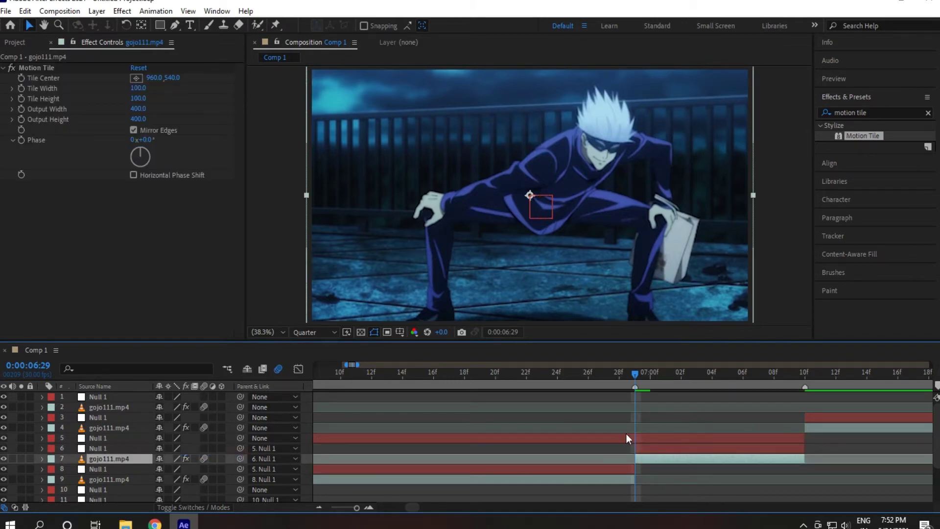
pyautogui.click(113, 438)
# Step: Separate the layer 5 null's Position into X and Y dimensions
pyautogui.press('p')
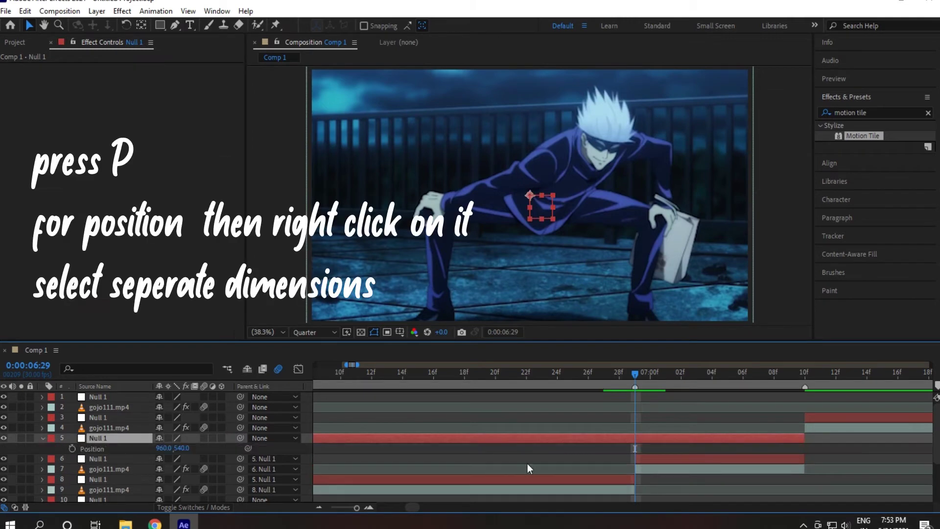
pyautogui.rightClick(88, 448)
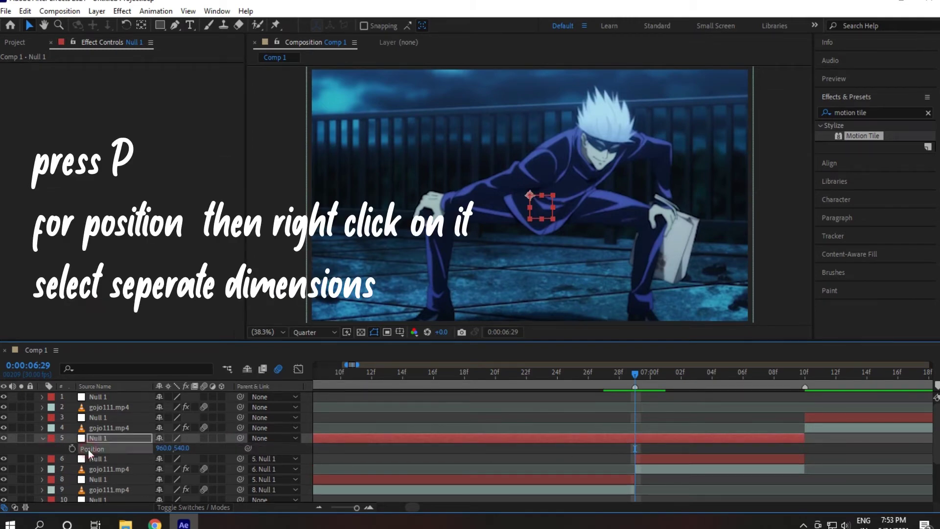
pyautogui.click(113, 427)
# Step: Add X Position keyframes at 06:18 and 06:28 and apply Easy Ease to them
pyautogui.click(72, 449)
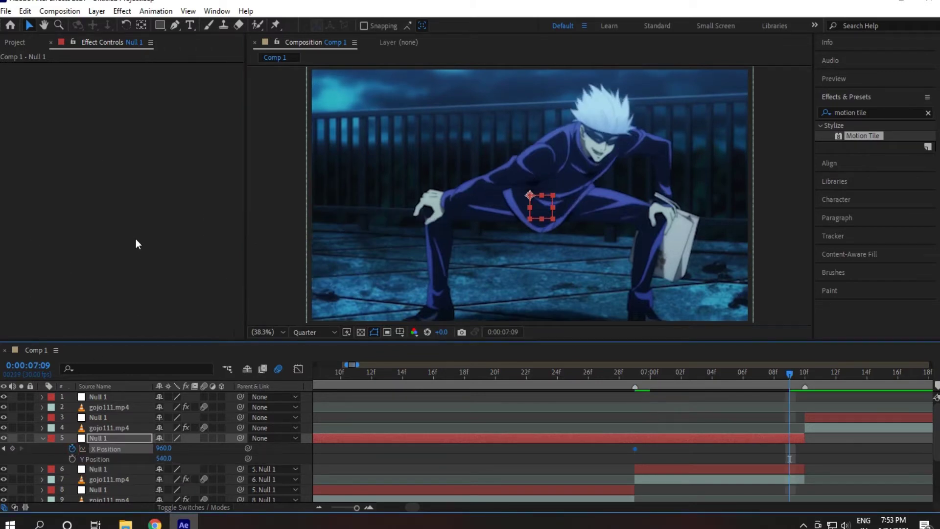
pyautogui.press('pageup')
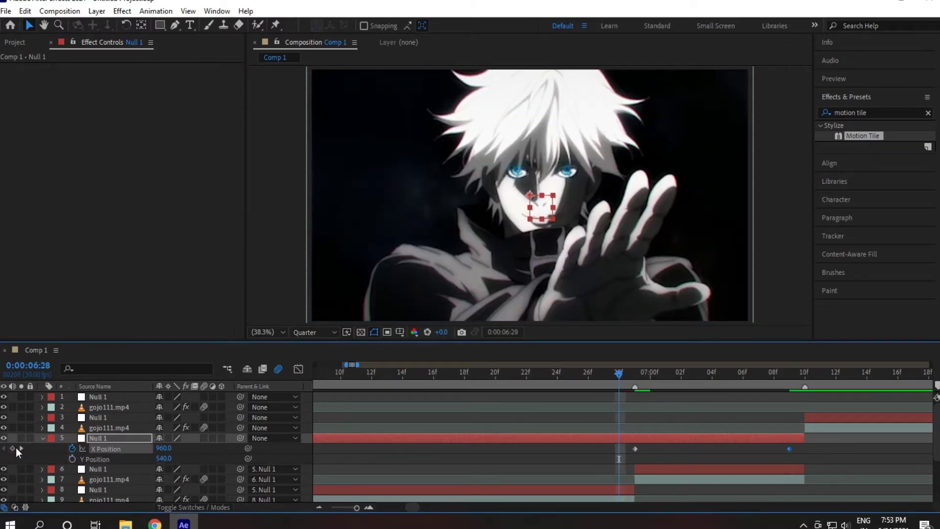
pyautogui.click(14, 447)
pyautogui.hotkey('shift', 'pageup')
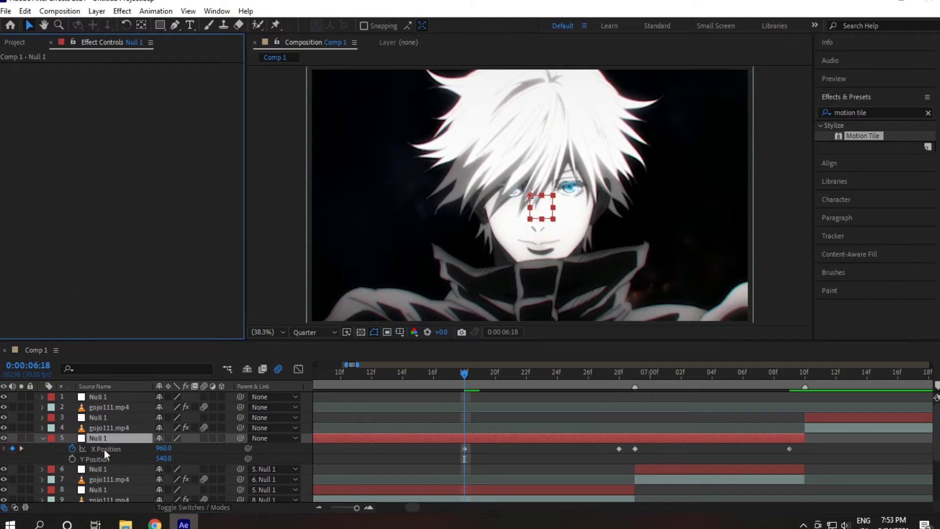
pyautogui.press('F9')
pyautogui.click(93, 266)
pyautogui.click(619, 373)
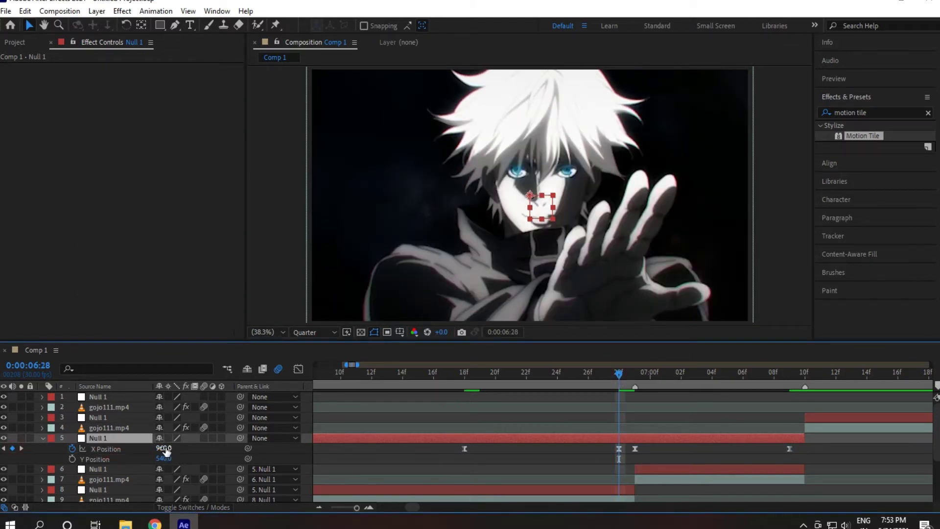
# Step: Set the null's X Position to -1200 at 06:28 and about 3072 at 06:29
pyautogui.moveTo(165, 449)
pyautogui.mouseDown()
pyautogui.moveTo(171, 455)
pyautogui.moveTo(156, 451)
pyautogui.mouseUp()
pyautogui.scroll(-5, 404, 246)
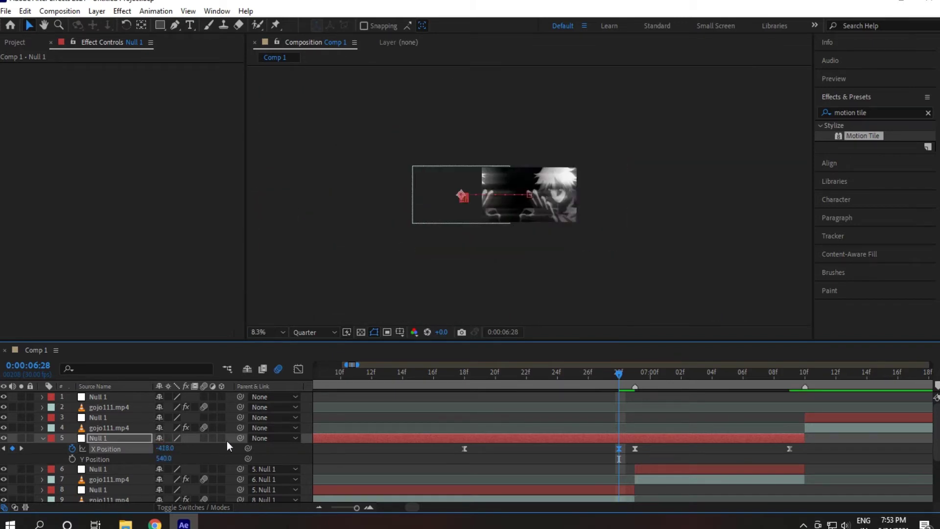
pyautogui.moveTo(227, 446); pyautogui.dragTo(201, 451)
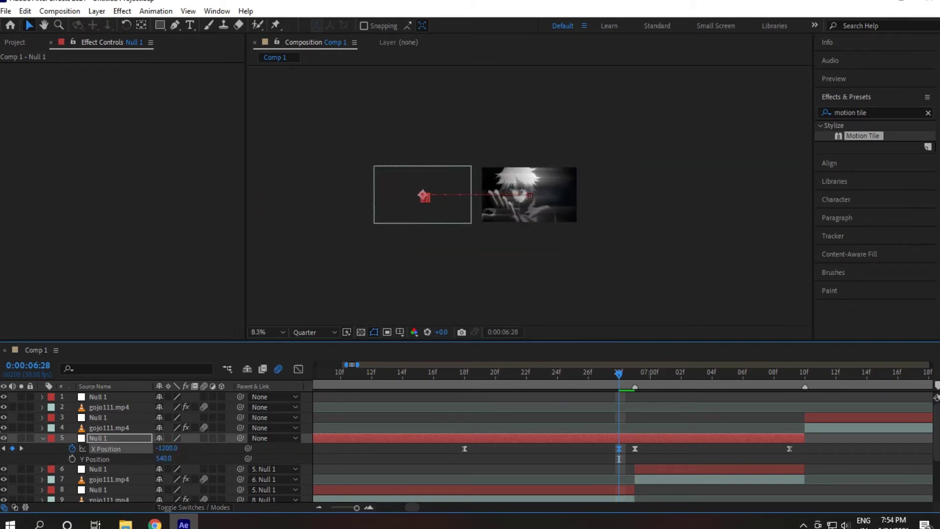
pyautogui.moveTo(619, 375); pyautogui.dragTo(636, 374)
pyautogui.scroll(5, 366, 194)
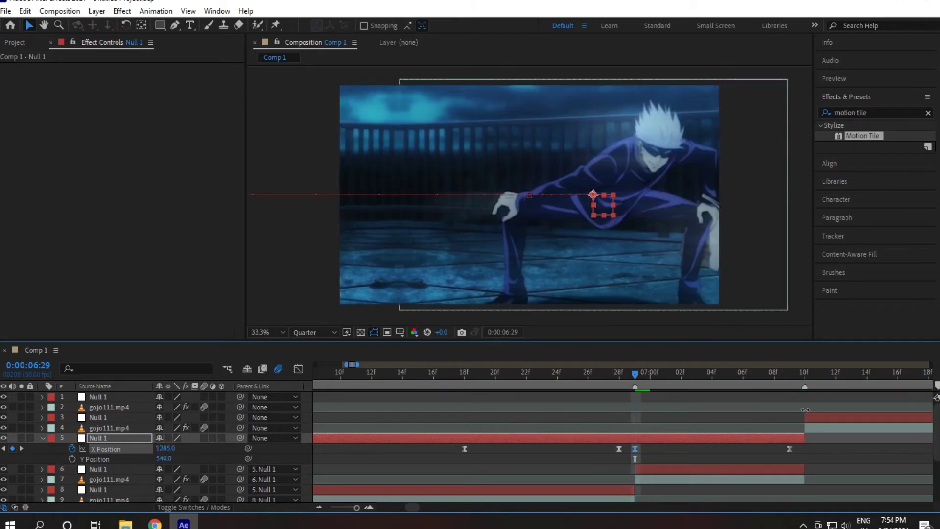
pyautogui.moveTo(806, 409); pyautogui.dragTo(323, 443)
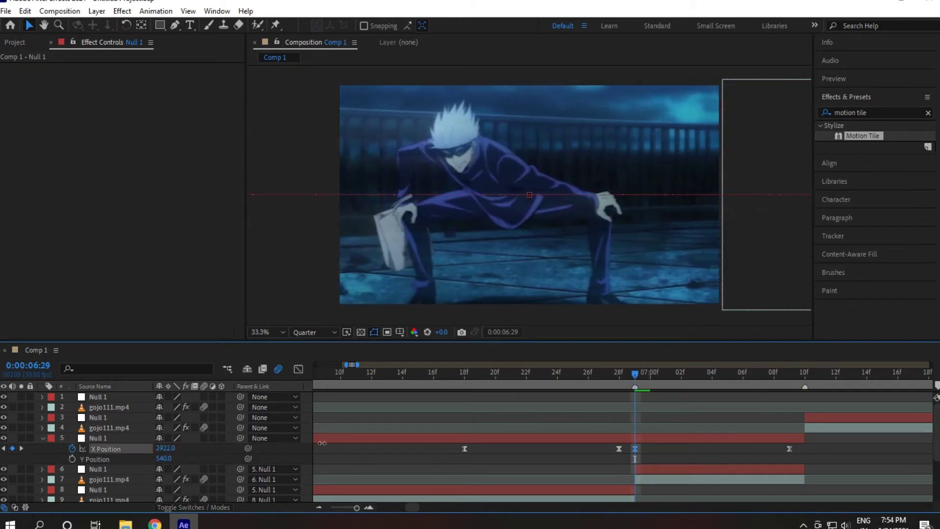
# Step: Preview the slide around 06:26 and display the X Position curve in the Graph Editor
pyautogui.moveTo(578, 375); pyautogui.dragTo(587, 375)
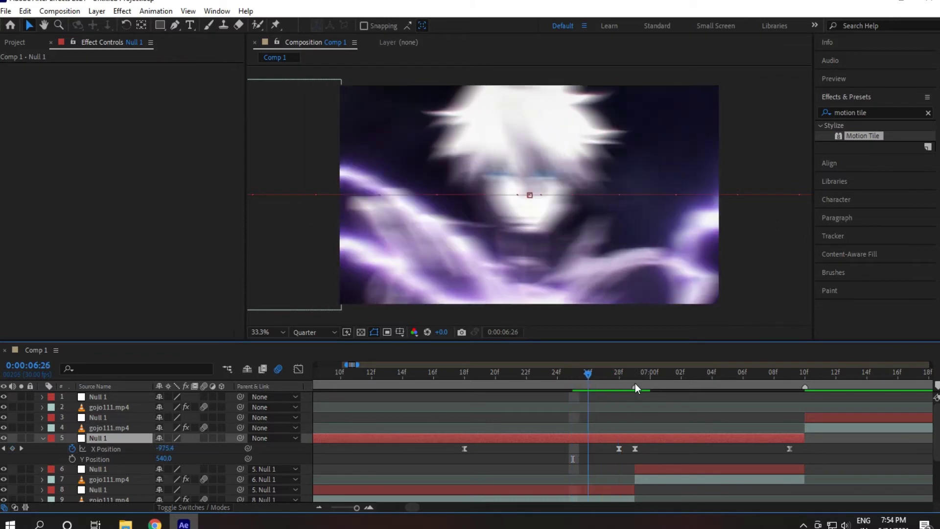
pyautogui.click(635, 387)
pyautogui.click(298, 369)
# Step: Steepen the X Position curve leading into the -1200 keyframe at 06:28
pyautogui.click(113, 449)
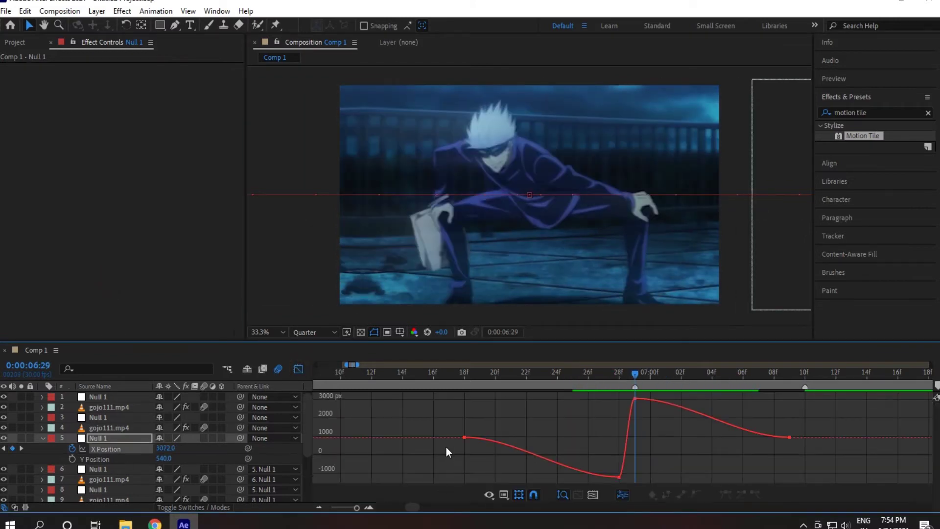
pyautogui.click(616, 374)
pyautogui.moveTo(618, 375); pyautogui.dragTo(603, 375)
pyautogui.click(620, 477)
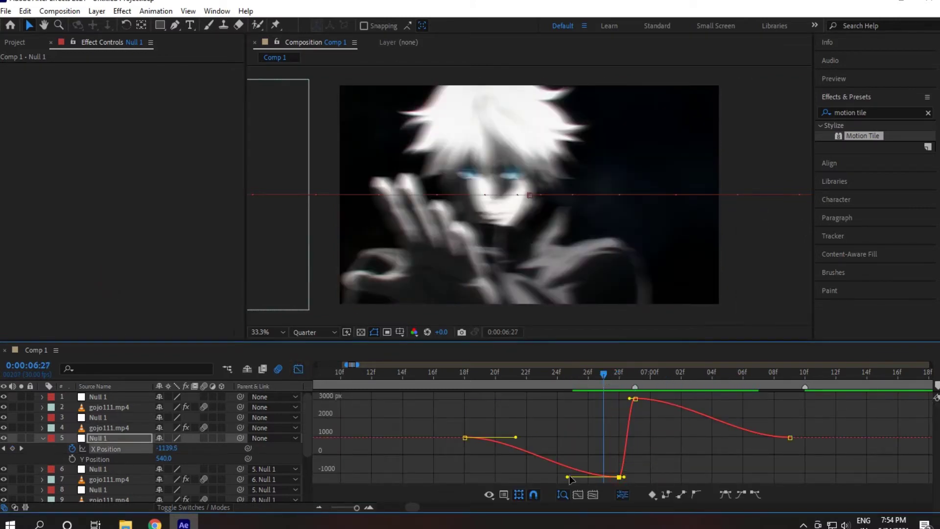
pyautogui.moveTo(566, 477); pyautogui.dragTo(618, 437)
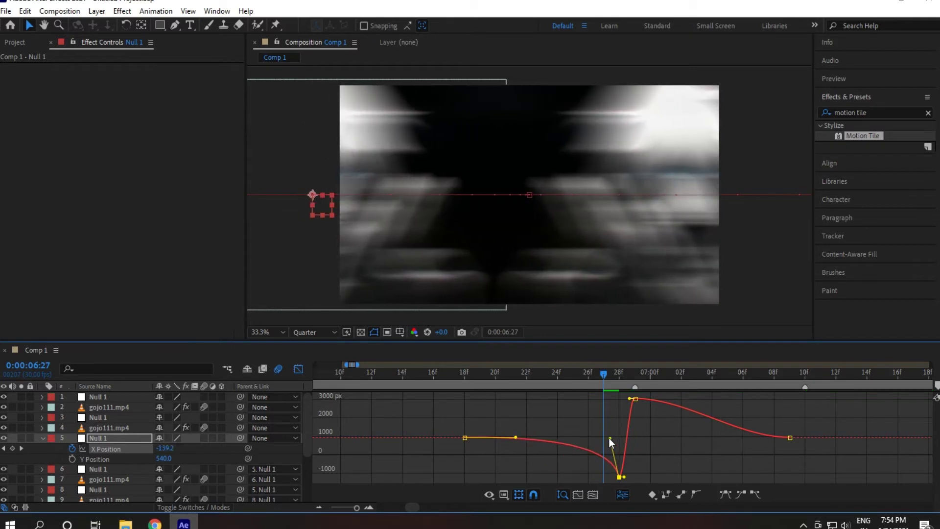
# Step: Shorten the 3072 keyframe's outgoing ease for a quicker settle, then preview the slide
pyautogui.click(370, 508)
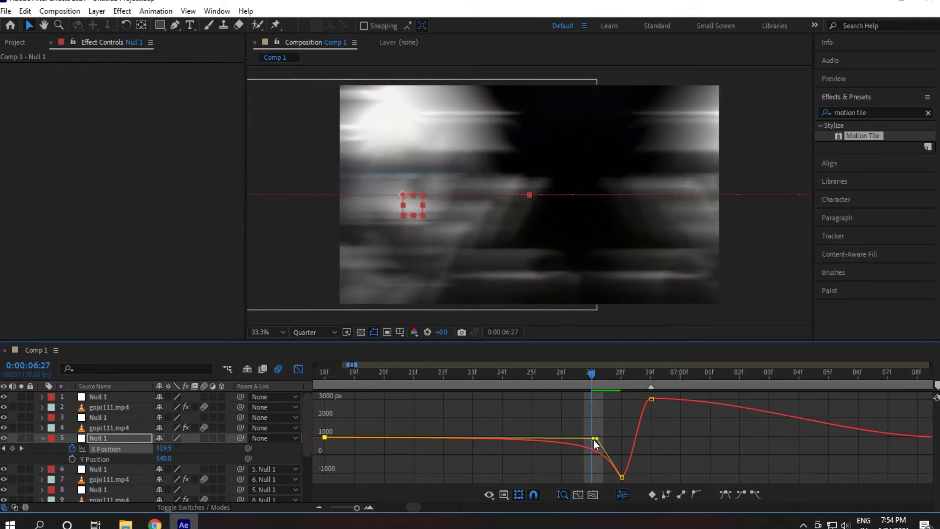
pyautogui.moveTo(594, 373); pyautogui.dragTo(650, 373)
pyautogui.click(650, 399)
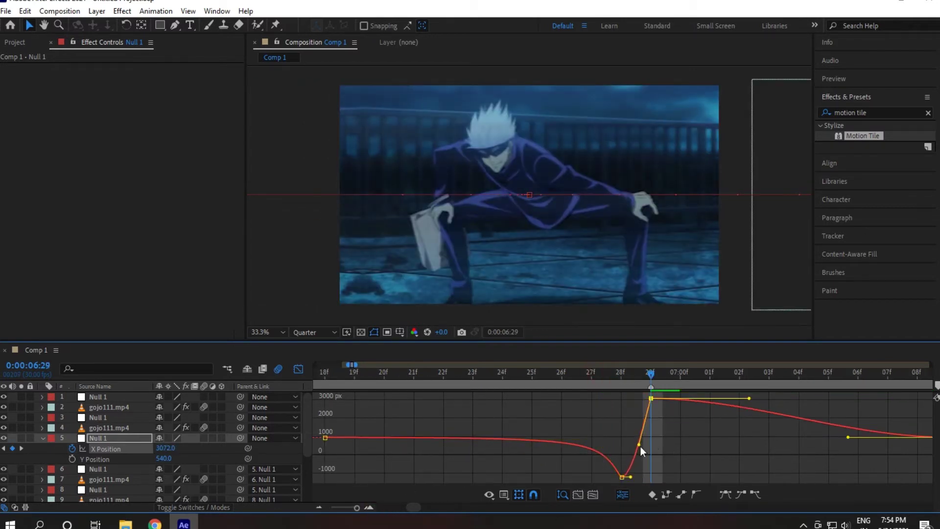
pyautogui.click(632, 445)
pyautogui.click(652, 398)
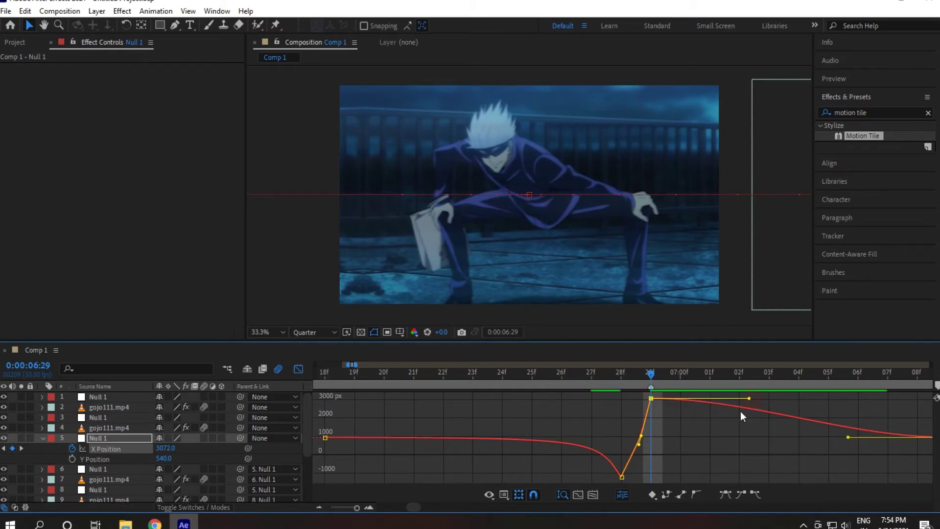
pyautogui.moveTo(749, 398); pyautogui.dragTo(659, 436)
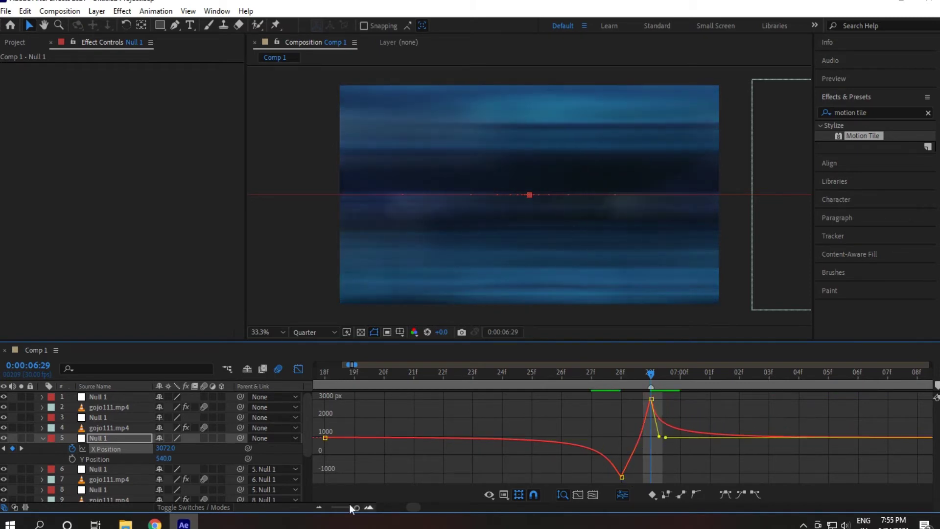
pyautogui.moveTo(356, 507); pyautogui.dragTo(353, 507)
pyautogui.click(540, 373)
pyautogui.moveTo(539, 373); pyautogui.dragTo(698, 388)
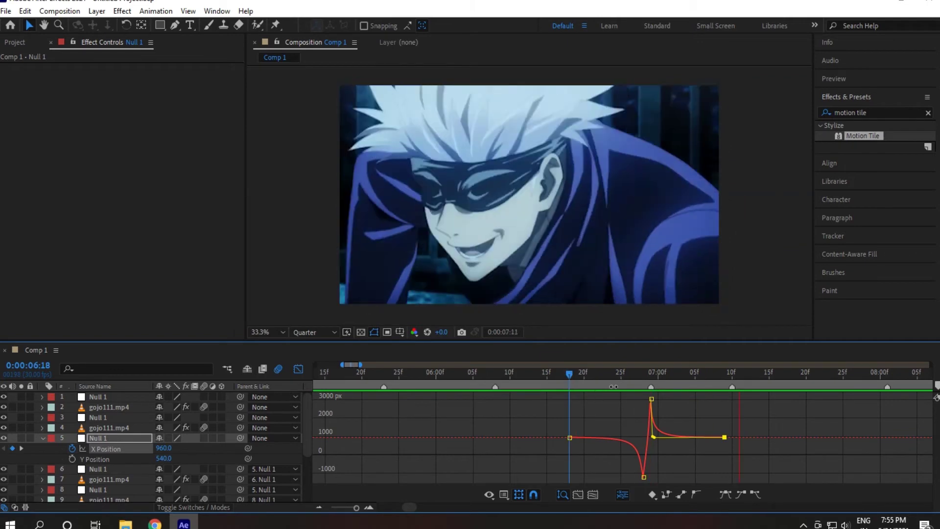
# Step: Return to the layer bars, collapse the layer 5 null, and duplicate the null on layer 6
pyautogui.hotkey('shift', 'F3')
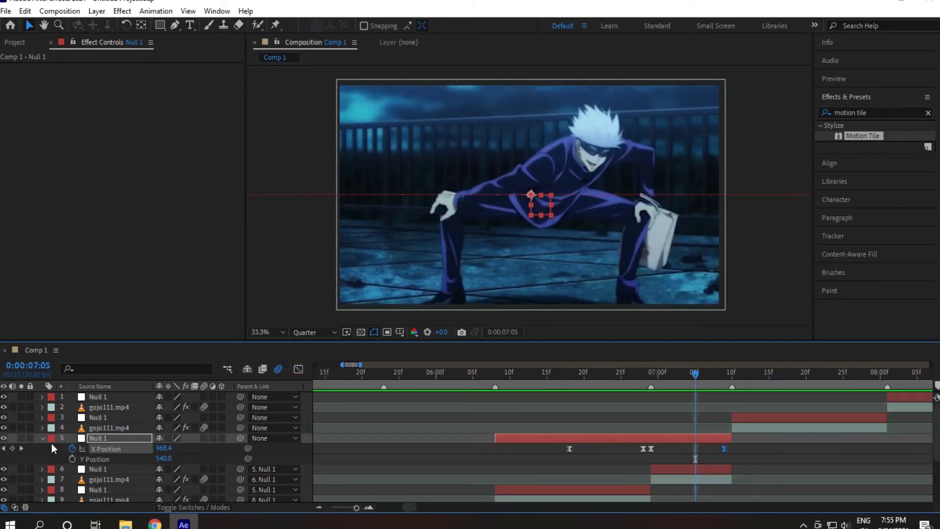
pyautogui.press('u')
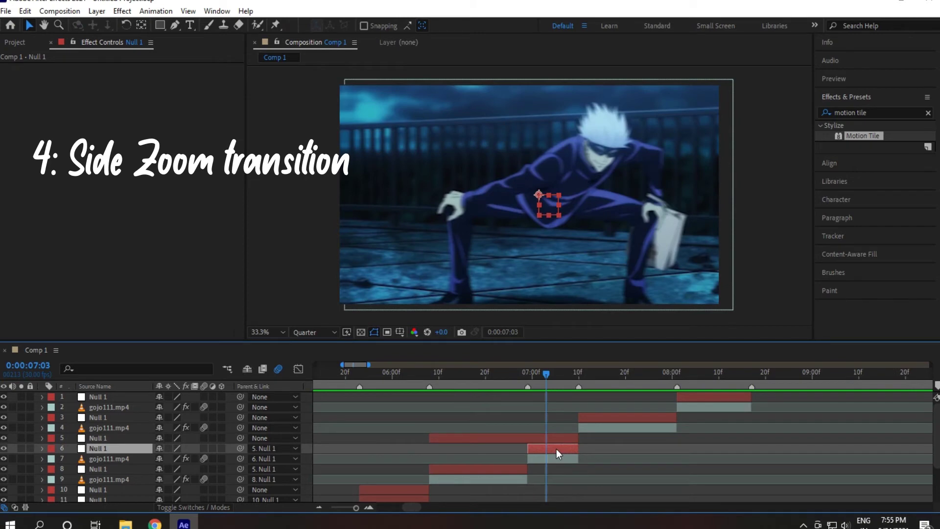
pyautogui.hotkey('ctrl', 'd')
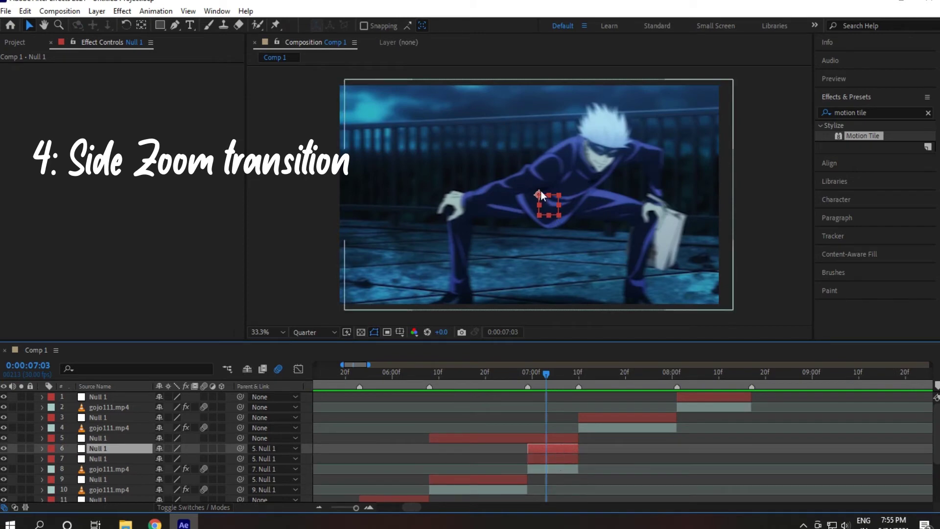
# Step: Move the duplicate null to the frame's right edge and reorder it above the original null
pyautogui.moveTo(539, 193)
pyautogui.mouseDown()
pyautogui.moveTo(727, 191)
pyautogui.moveTo(714, 189)
pyautogui.mouseUp()
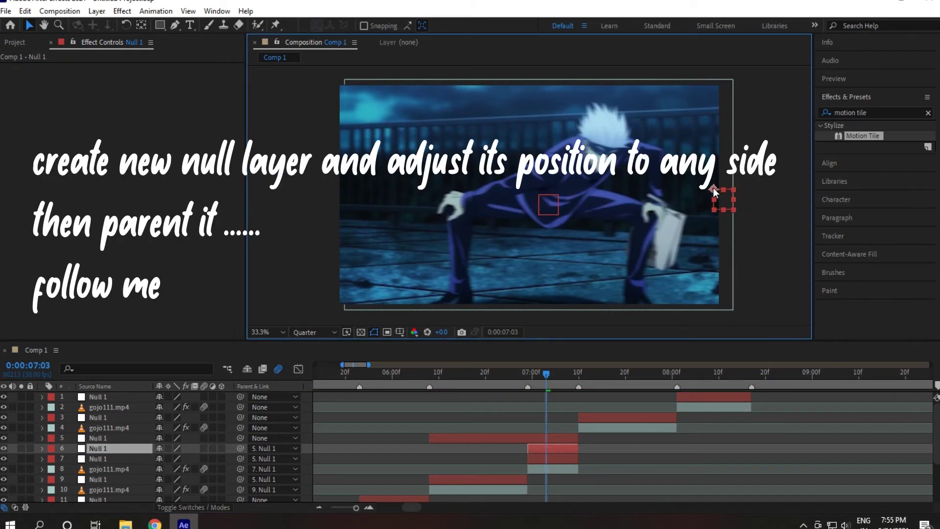
pyautogui.click(369, 508)
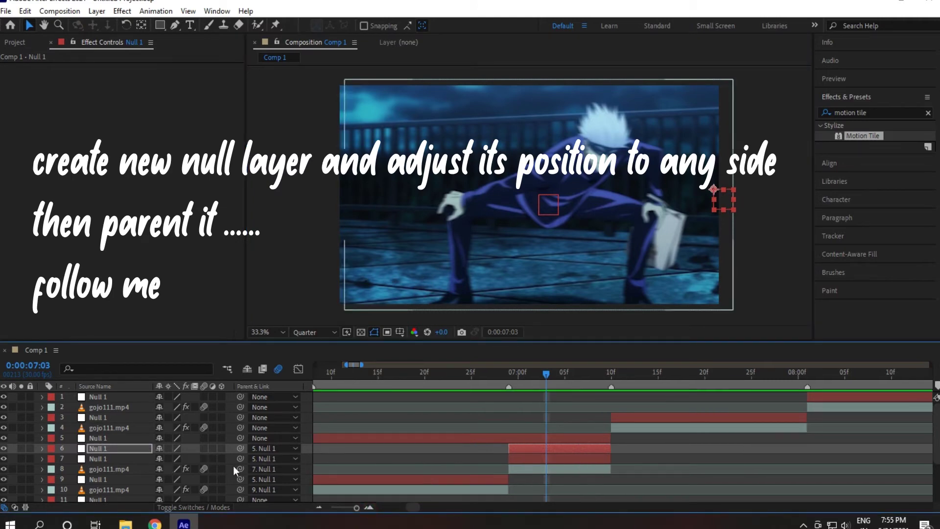
pyautogui.click(593, 437)
pyautogui.click(574, 447)
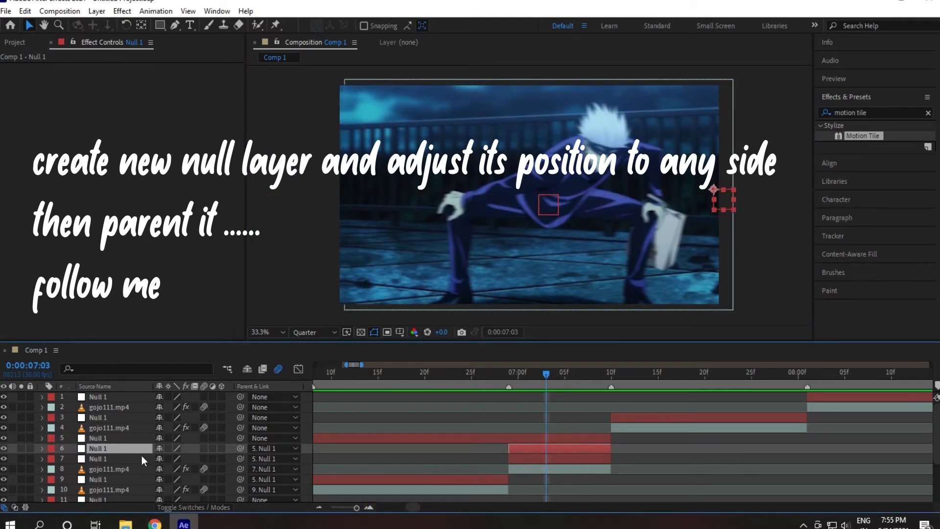
pyautogui.moveTo(142, 451); pyautogui.dragTo(107, 433)
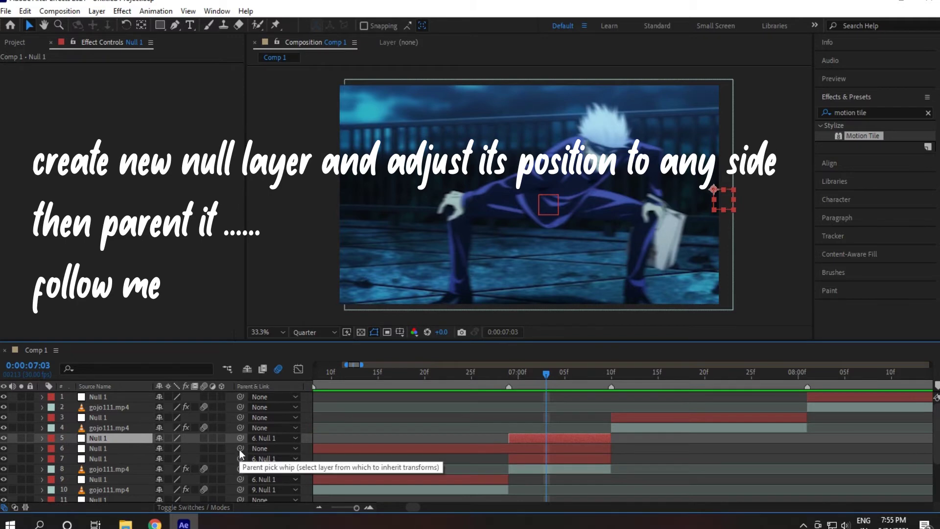
# Step: Set layer 5's parent to None and parent the layer 6 null to the layer 5 null
pyautogui.moveTo(238, 449); pyautogui.dragTo(128, 437)
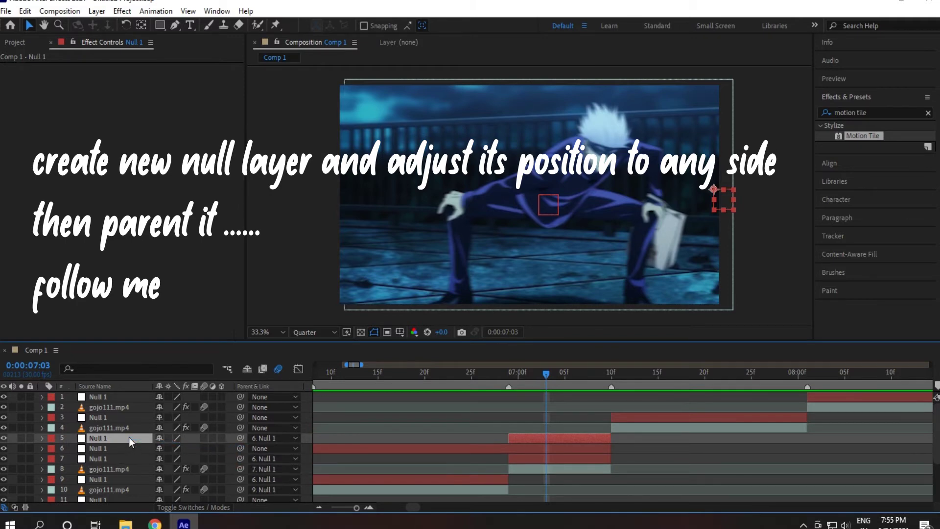
pyautogui.click(252, 437)
pyautogui.click(294, 191)
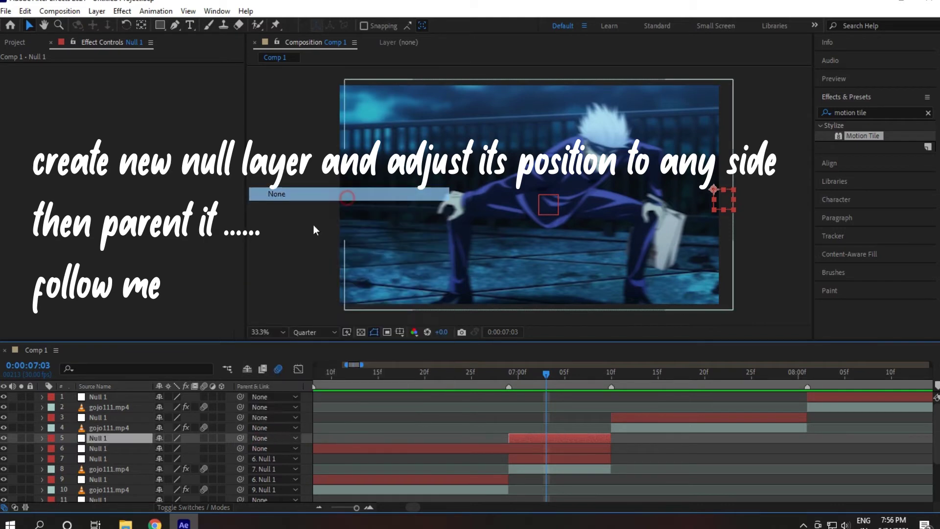
pyautogui.moveTo(240, 449); pyautogui.dragTo(122, 436)
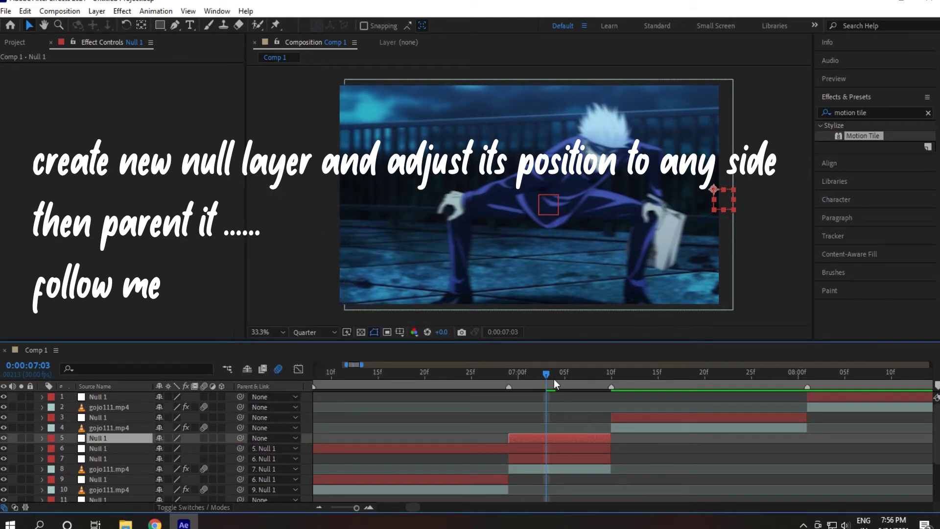
pyautogui.moveTo(555, 384); pyautogui.dragTo(607, 383)
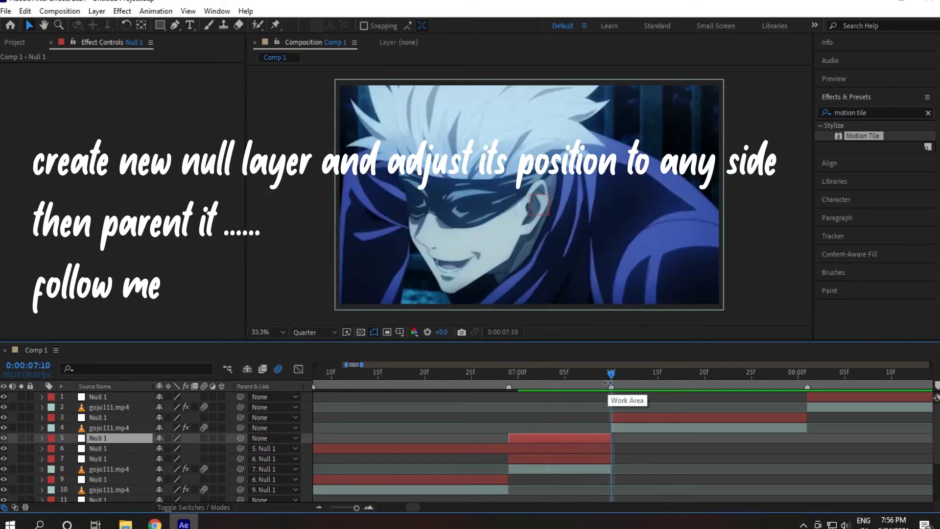
pyautogui.hotkey('shift', 'Home')
# Step: Keyframe the null's Scale from 100% to 10% ending at 07:10 and apply Easy Ease
pyautogui.moveTo(533, 380); pyautogui.dragTo(602, 377)
pyautogui.press('s')
pyautogui.click(72, 448)
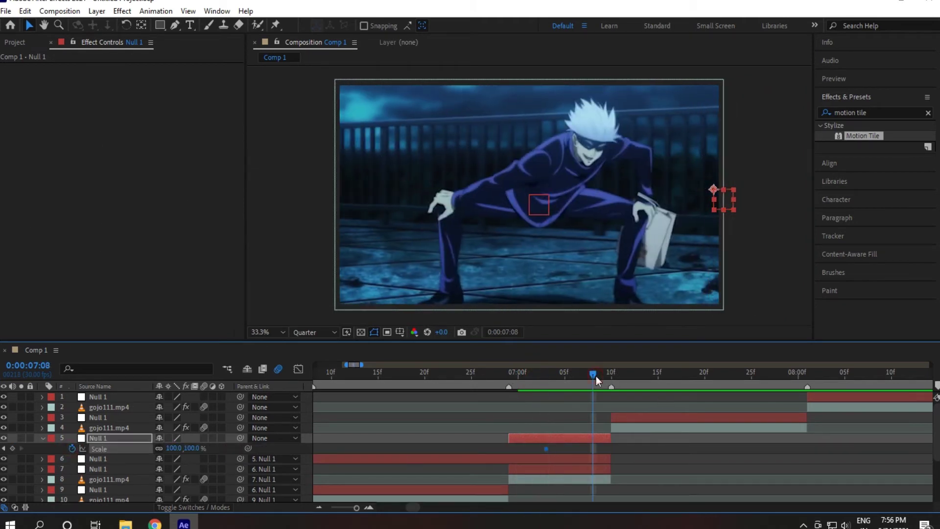
pyautogui.click(191, 448)
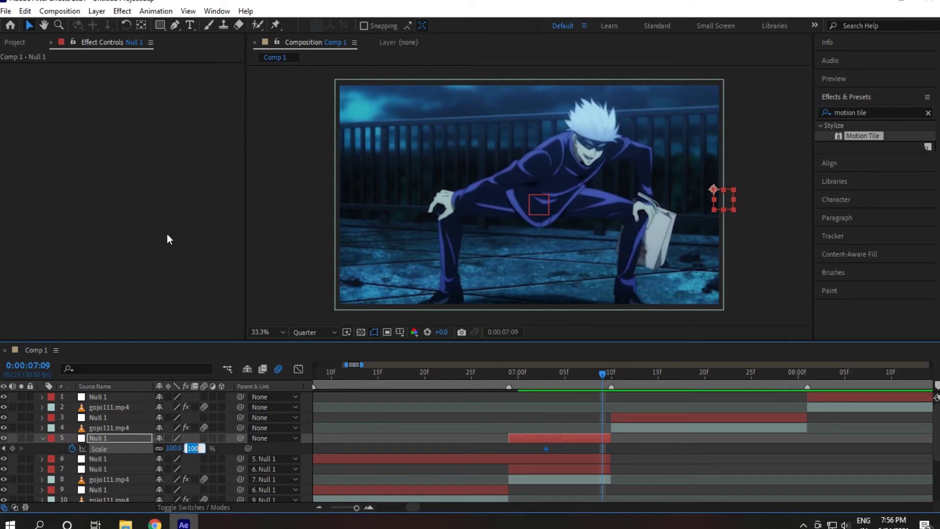
pyautogui.write('10')
pyautogui.click(166, 233)
pyautogui.moveTo(602, 449); pyautogui.dragTo(611, 449)
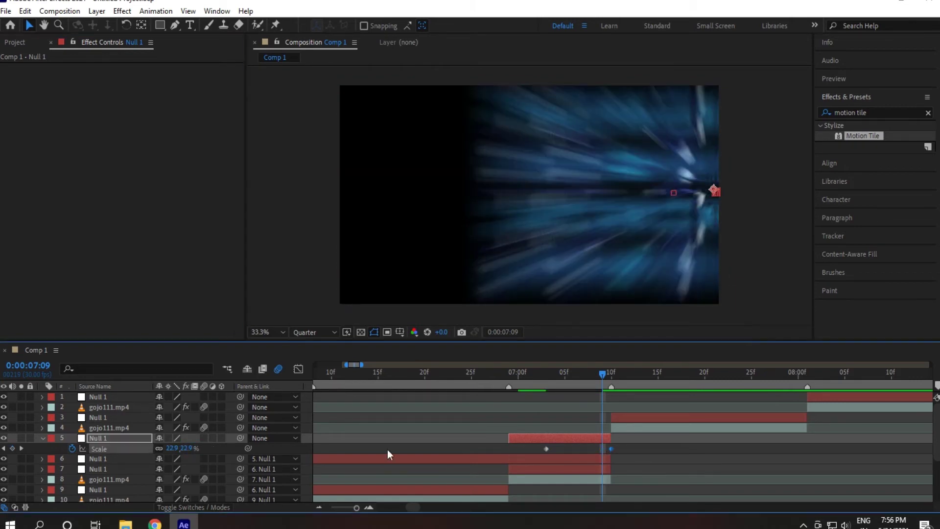
pyautogui.press('F9')
# Step: Lengthen the end Scale keyframe's ease influence in the Graph Editor so the shrink starts slowly
pyautogui.hotkey('shift', 'F3')
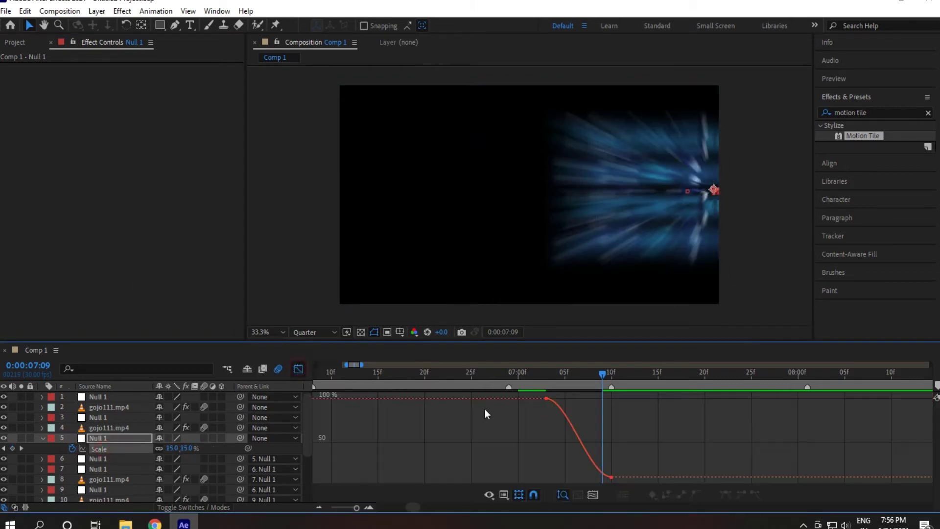
pyautogui.click(370, 508)
pyautogui.click(620, 476)
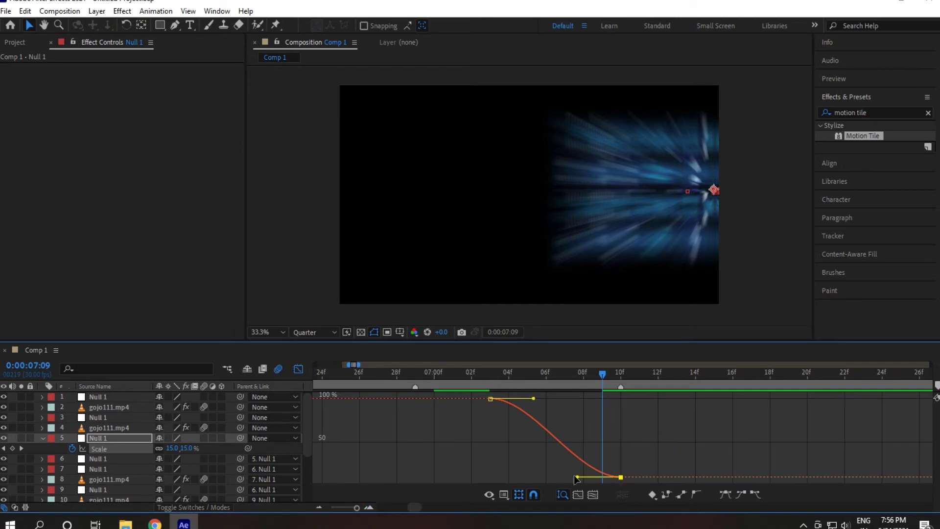
pyautogui.moveTo(580, 477); pyautogui.dragTo(605, 400)
pyautogui.moveTo(533, 398); pyautogui.dragTo(600, 399)
pyautogui.press('space')
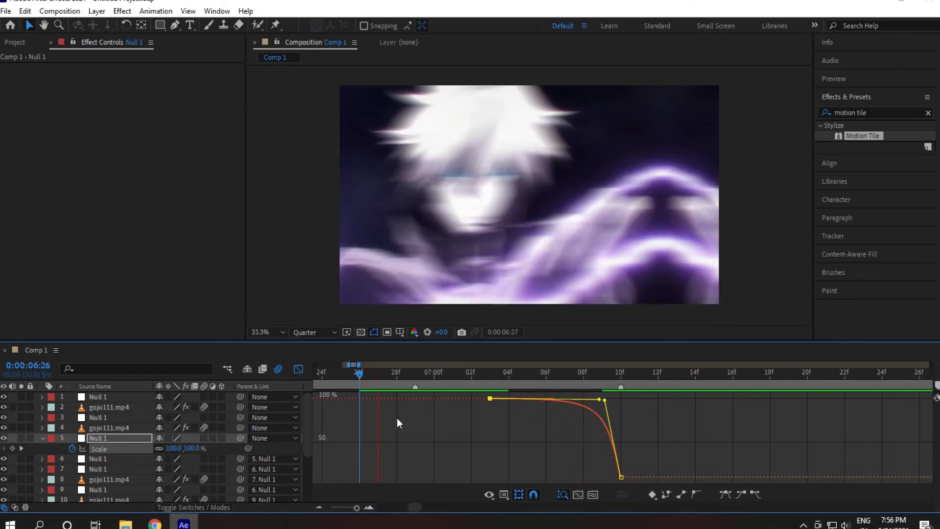
# Step: Try a scale overshoot, undo it, and return to the layer bars with properties collapsed
pyautogui.moveTo(427, 372); pyautogui.dragTo(536, 372)
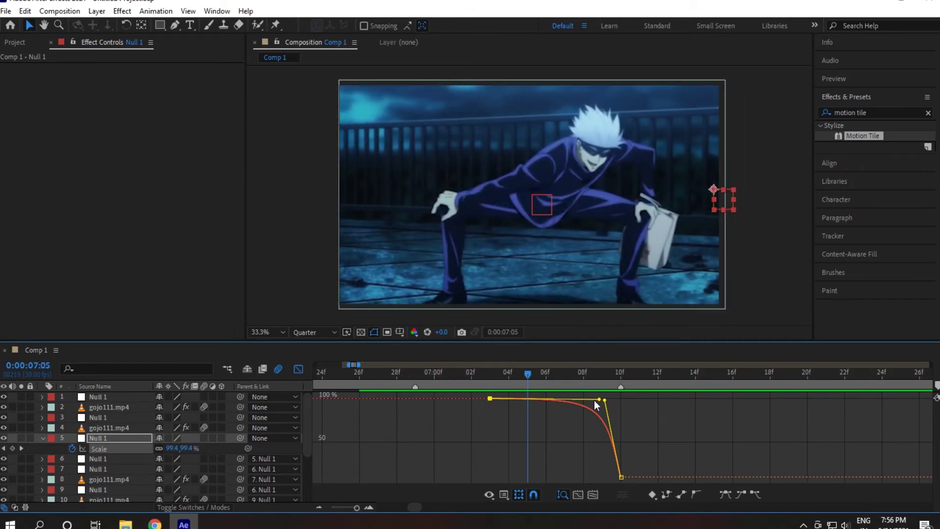
pyautogui.moveTo(599, 400); pyautogui.dragTo(592, 384)
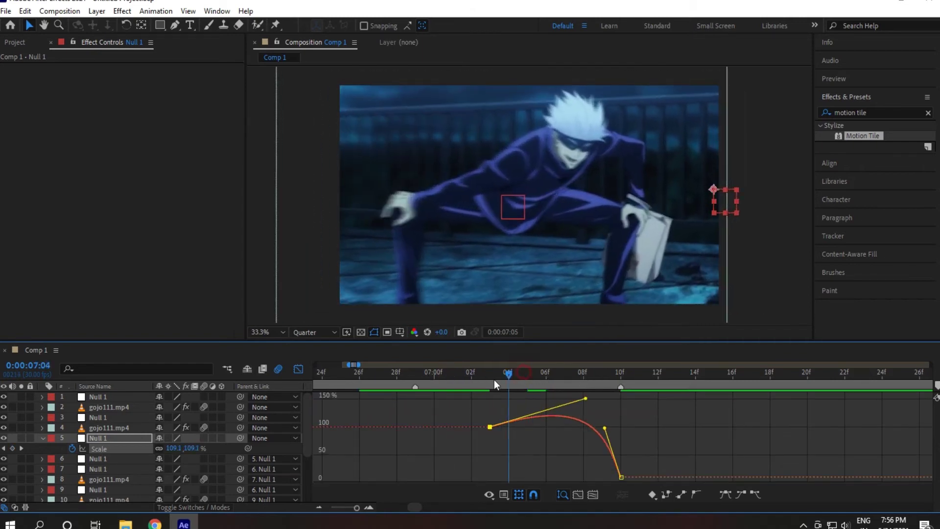
pyautogui.press('space')
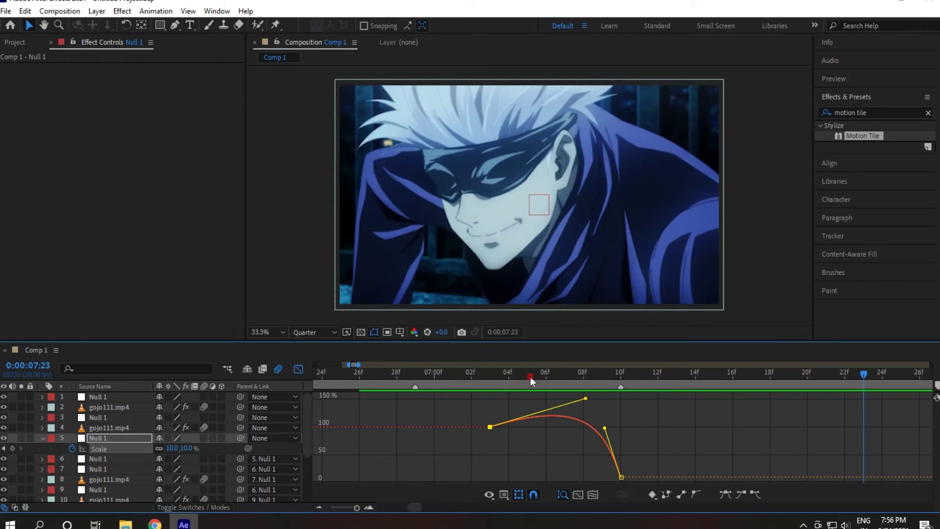
pyautogui.click(531, 377)
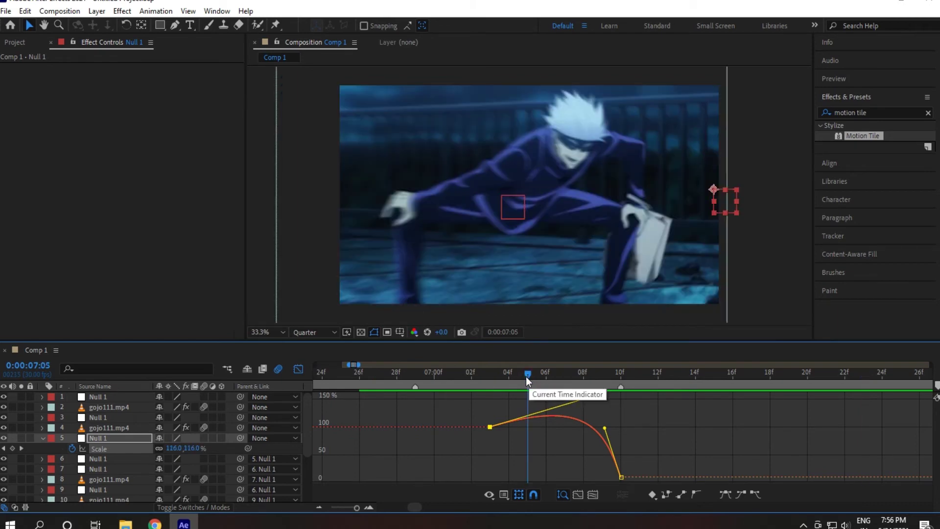
pyautogui.hotkey('ctrl', 'z')
pyautogui.press('space')
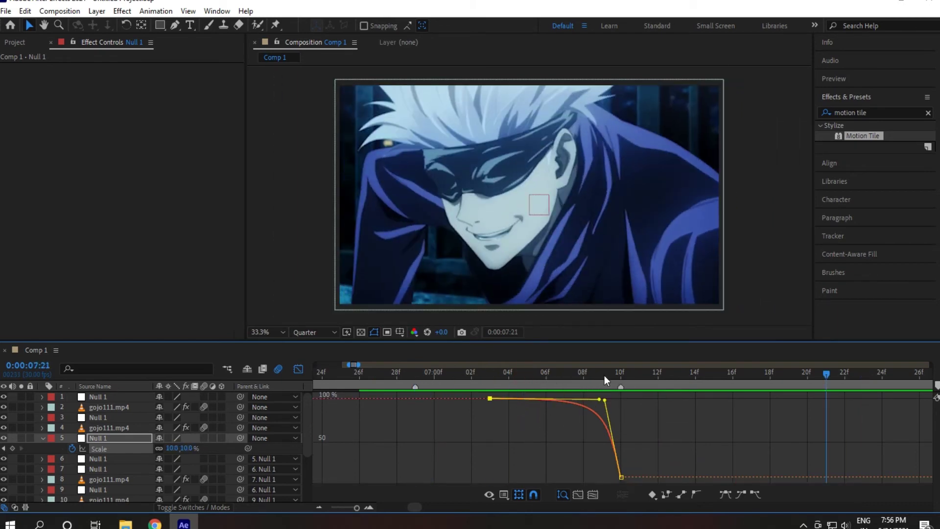
pyautogui.click(298, 369)
pyautogui.click(44, 438)
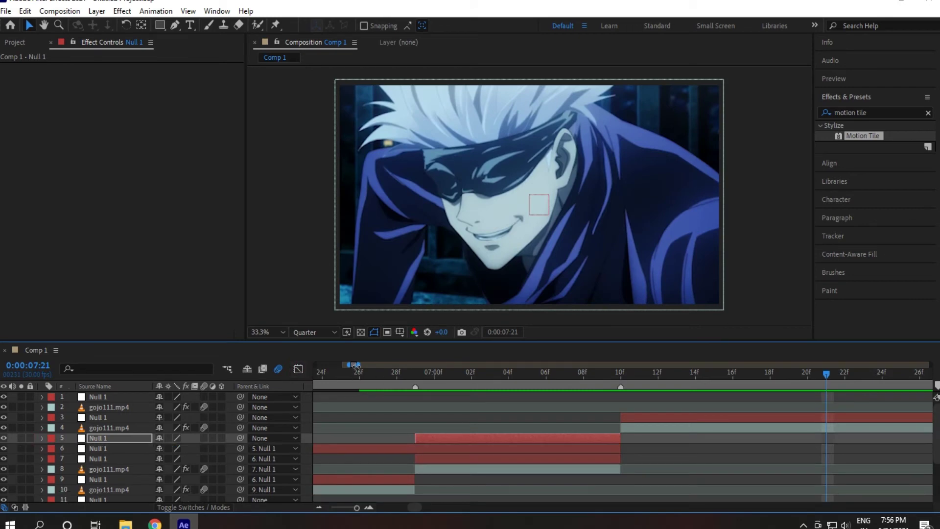
# Step: Split the null at 07:10, move it to the right edge, and place a duplicate at the left edge
pyautogui.moveTo(356, 365); pyautogui.dragTo(364, 365)
pyautogui.moveTo(524, 374); pyautogui.dragTo(475, 375)
pyautogui.hotkey('ctrl', 'shift', 'd')
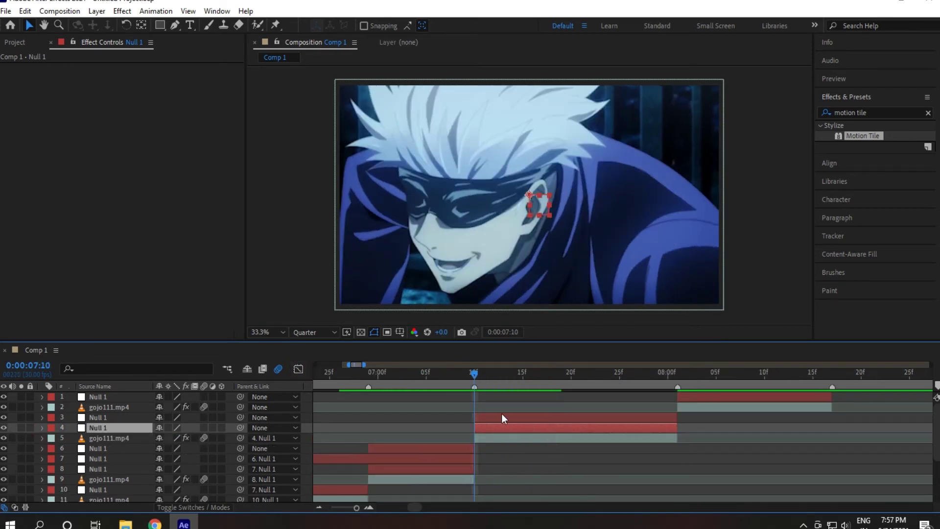
pyautogui.click(503, 418)
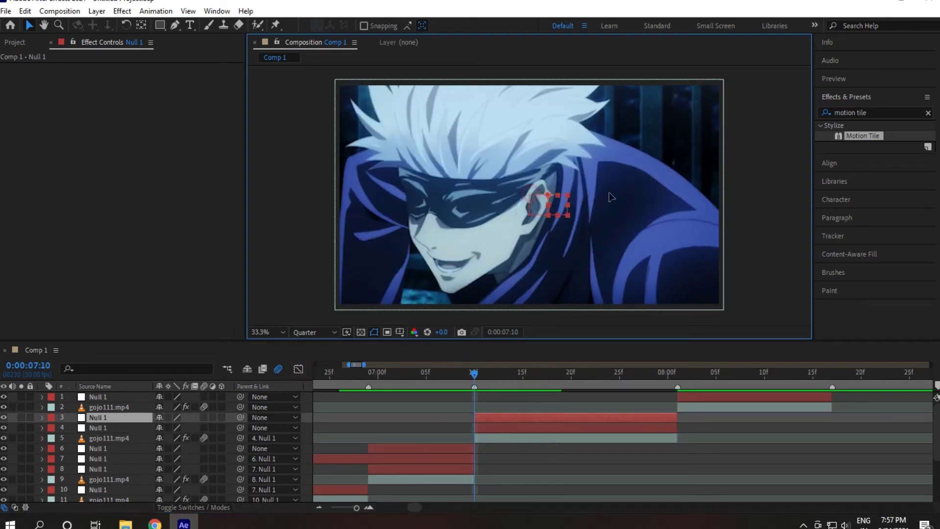
pyautogui.moveTo(611, 197); pyautogui.dragTo(704, 184)
pyautogui.click(572, 419)
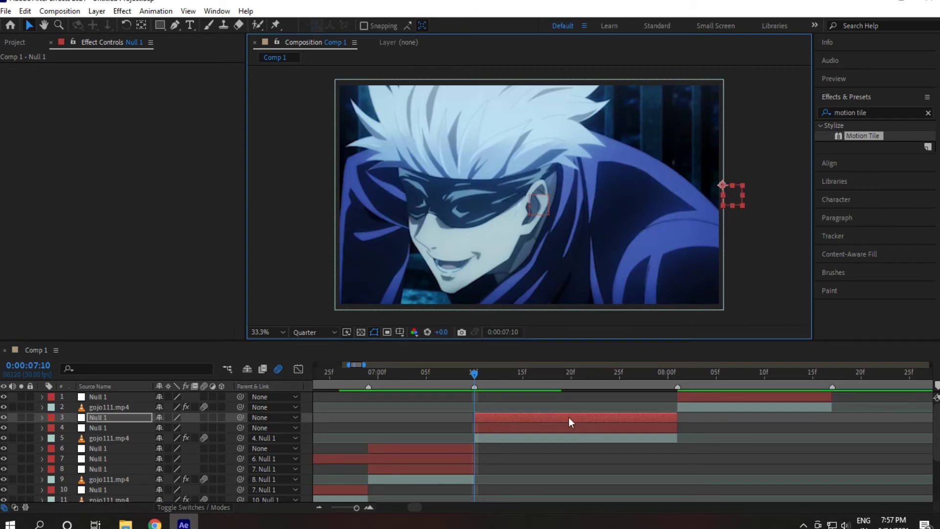
pyautogui.hotkey('ctrl', 'd')
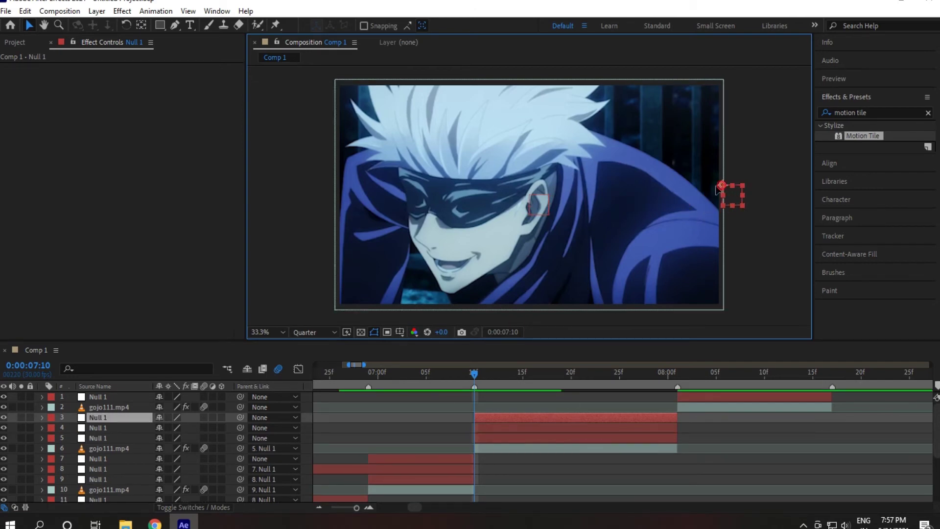
pyautogui.moveTo(717, 190); pyautogui.dragTo(332, 208)
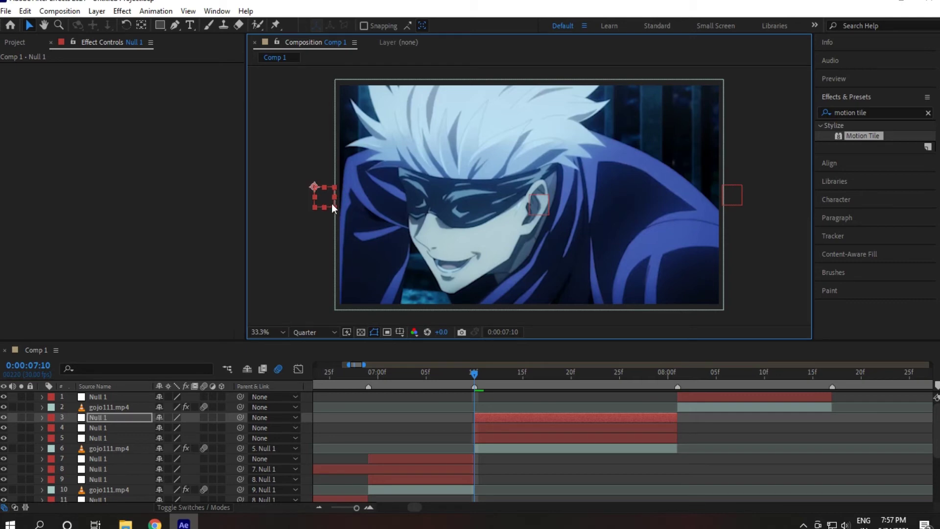
# Step: Parent the layer 5 null to the layer 4 null, and layer 4's null to layer 3's
pyautogui.click(503, 448)
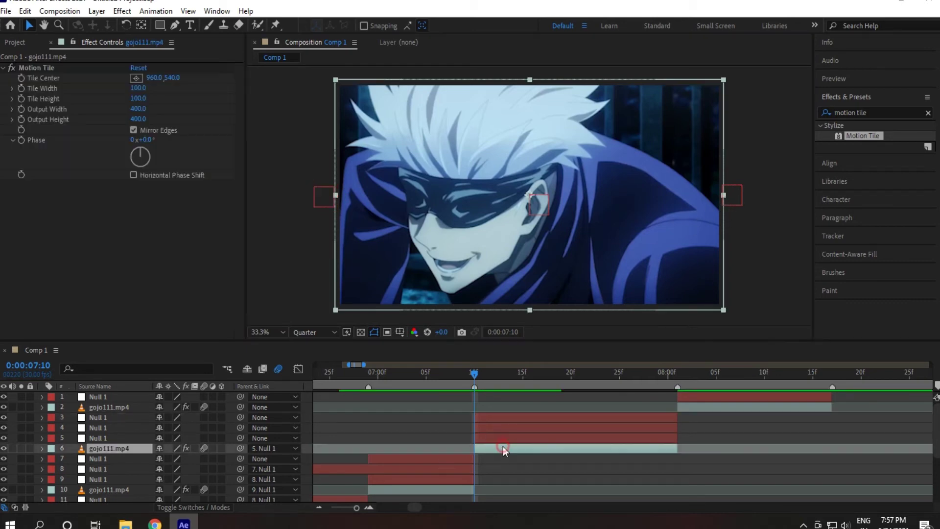
pyautogui.click(108, 437)
pyautogui.moveTo(240, 438); pyautogui.dragTo(113, 428)
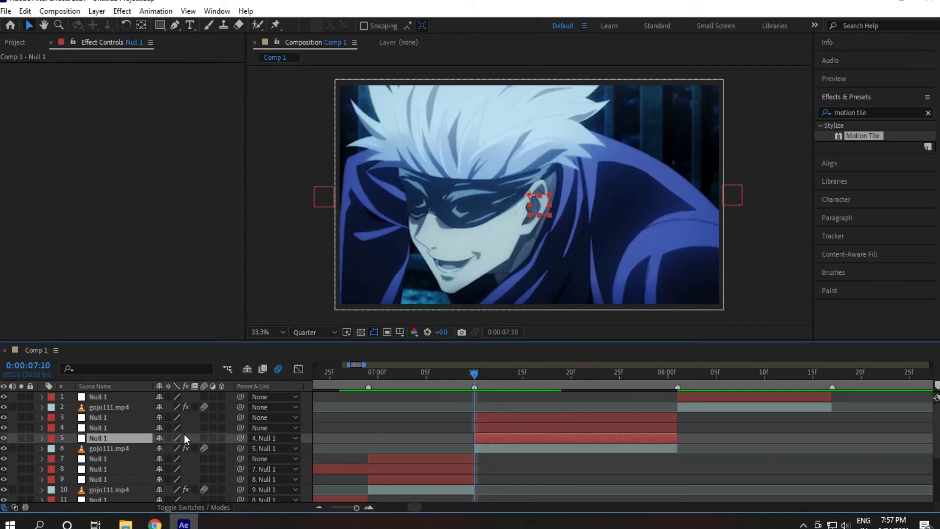
pyautogui.moveTo(240, 428); pyautogui.dragTo(117, 419)
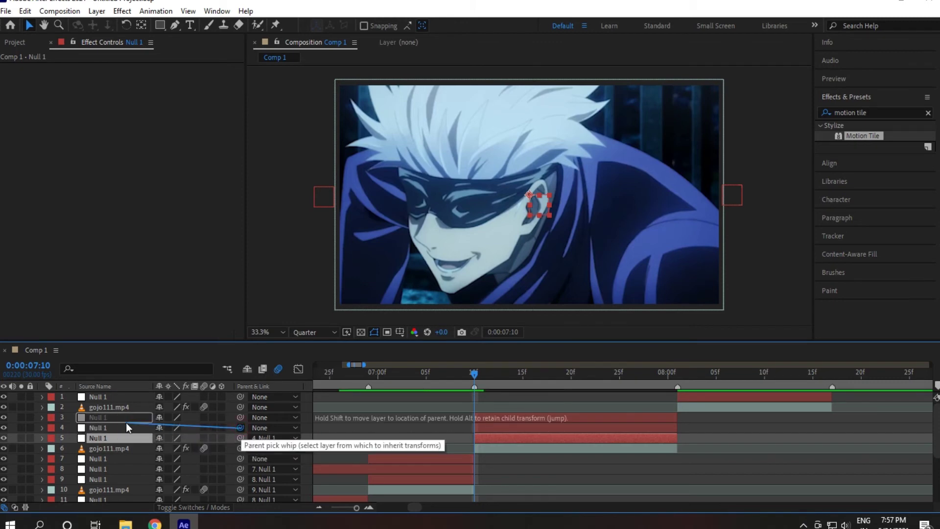
# Step: Set a 100% Scale keyframe on the layer 4 null at 07:20
pyautogui.click(498, 425)
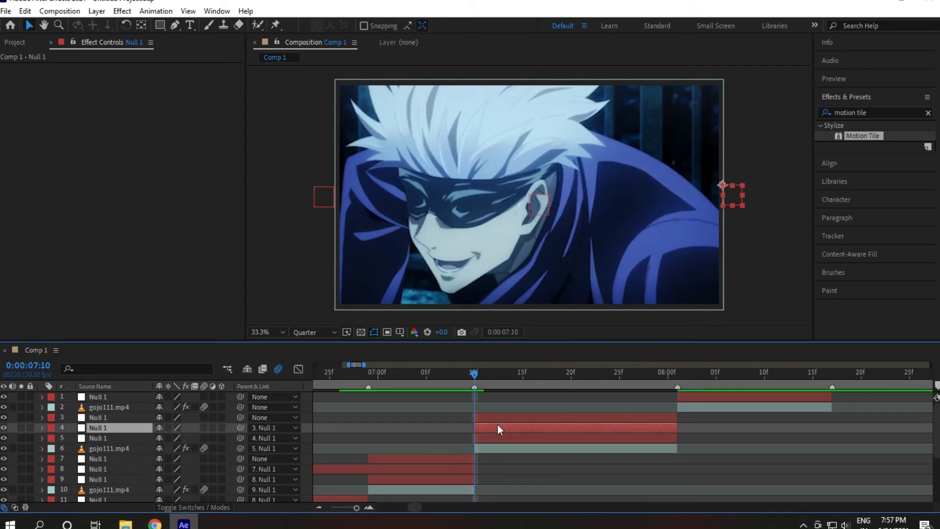
pyautogui.hotkey('shift', 'pagedown')
pyautogui.press('s')
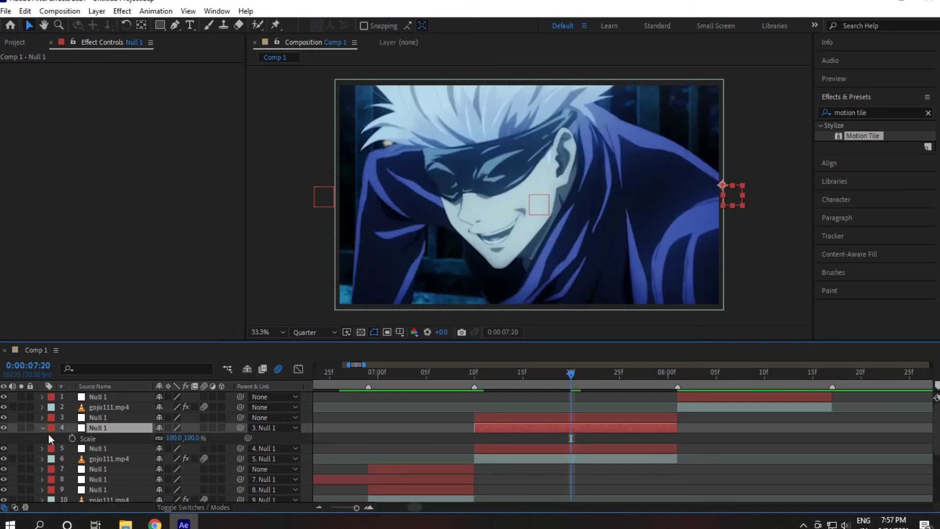
pyautogui.click(73, 438)
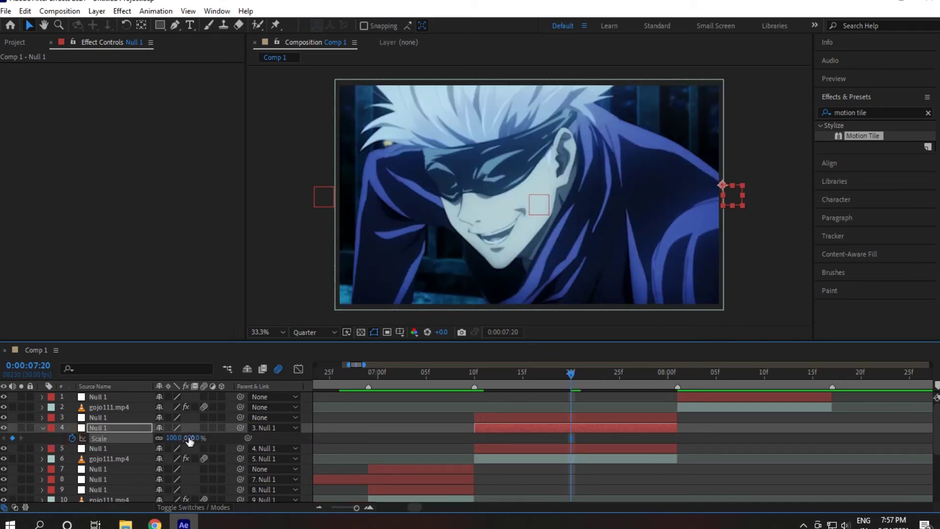
# Step: Set the layer 4 null's Scale to 350% at 07:10 and nudge the Scale keyframes into place
pyautogui.hotkey('shift', 'pageup')
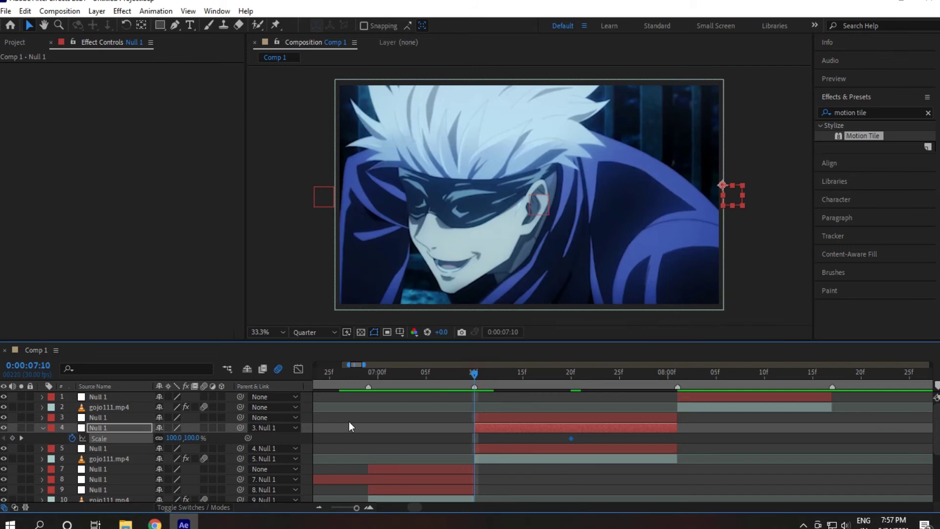
pyautogui.click(190, 437)
pyautogui.write('350')
pyautogui.click(159, 267)
pyautogui.click(116, 437)
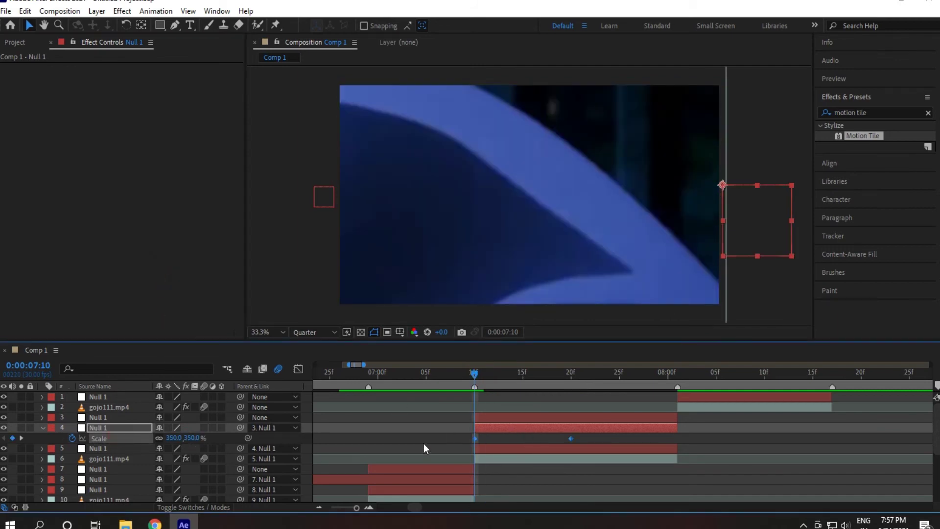
pyautogui.moveTo(475, 440); pyautogui.dragTo(469, 440)
pyautogui.click(528, 439)
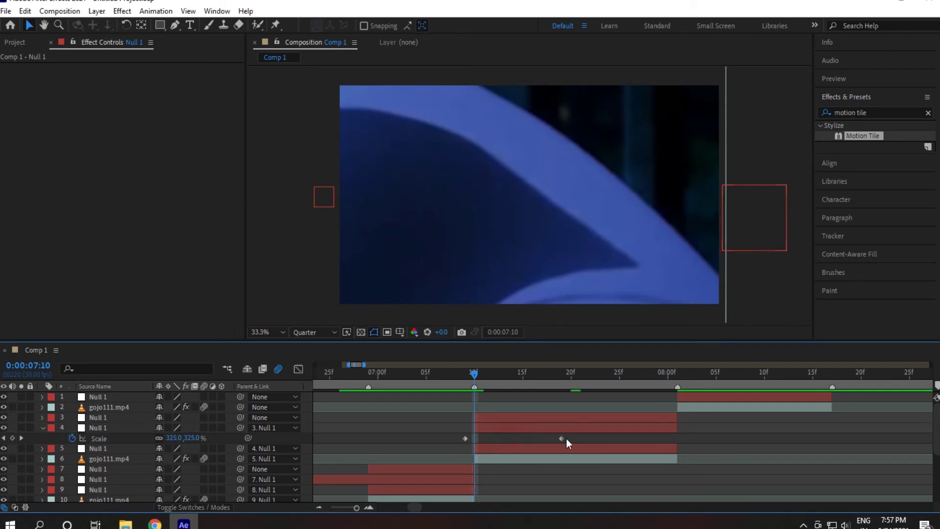
pyautogui.moveTo(564, 439); pyautogui.dragTo(593, 438)
# Step: Ease both Scale keyframes and give the 350% keyframe a steep, fast ease-out
pyautogui.click(299, 375)
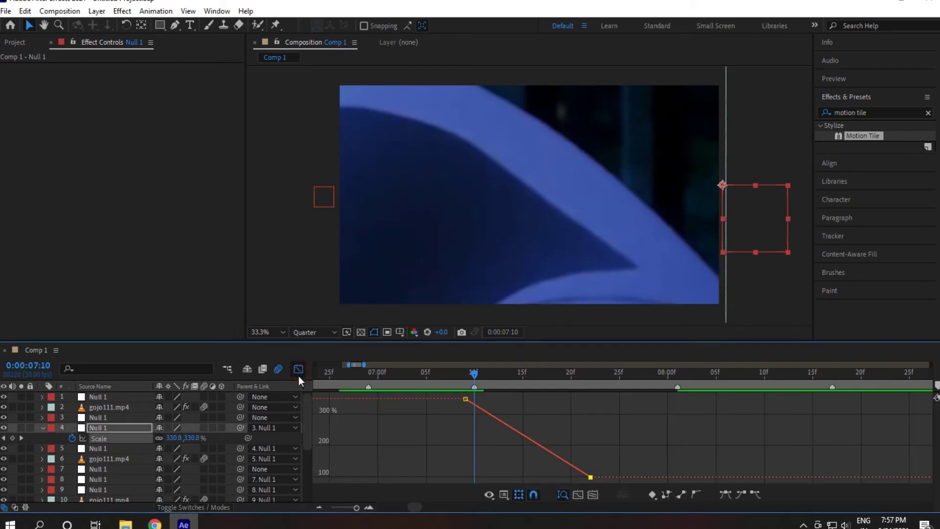
pyautogui.click(118, 438)
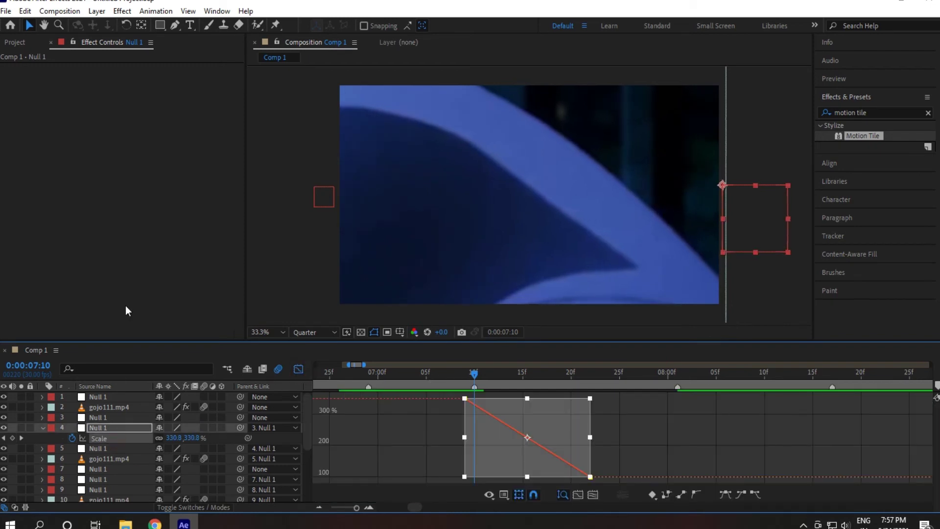
pyautogui.press('F9')
pyautogui.click(71, 281)
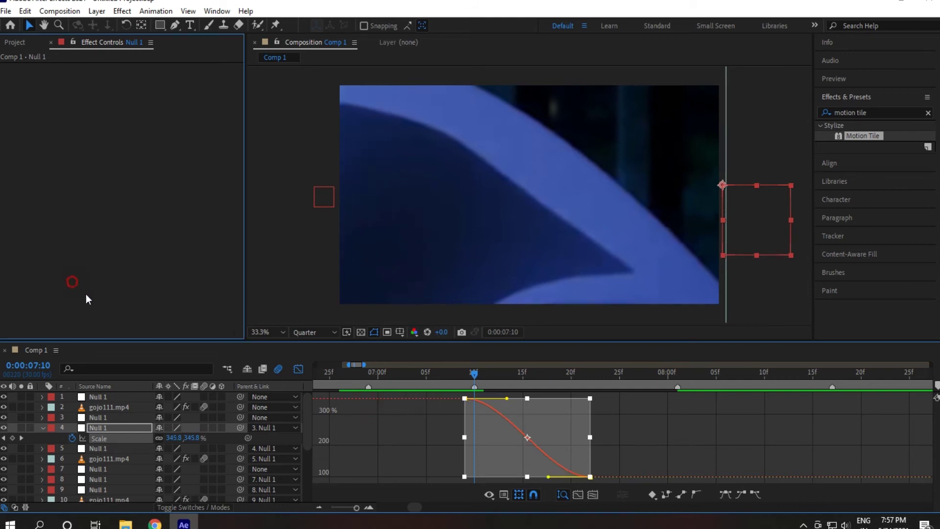
pyautogui.click(465, 398)
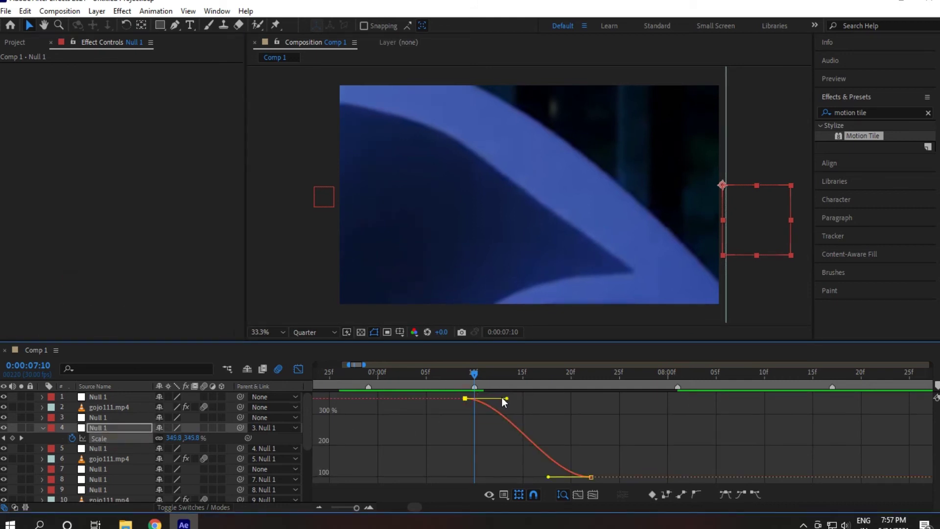
pyautogui.moveTo(507, 398); pyautogui.dragTo(472, 474)
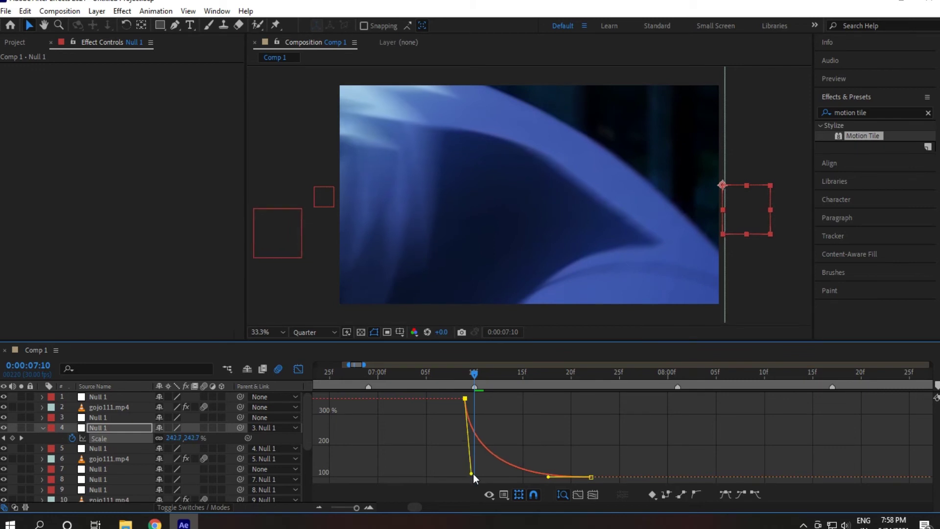
pyautogui.click(533, 481)
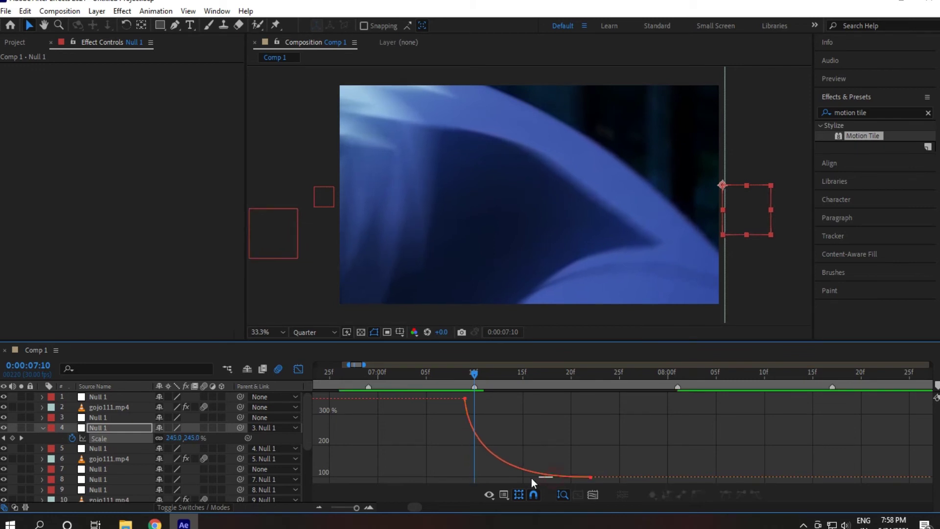
# Step: Stretch the Scale ease handles further for a snappier zoom, preview it, and return to layer bars
pyautogui.click(559, 476)
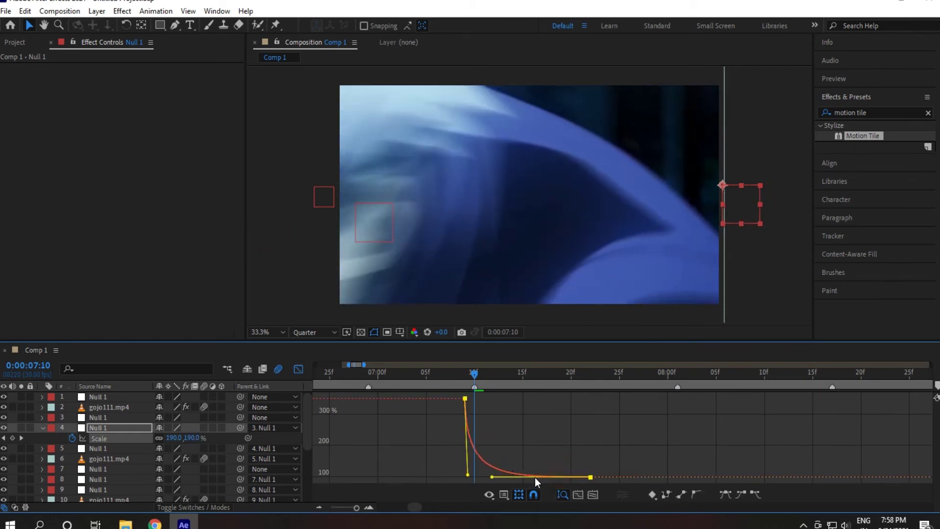
pyautogui.click(369, 435)
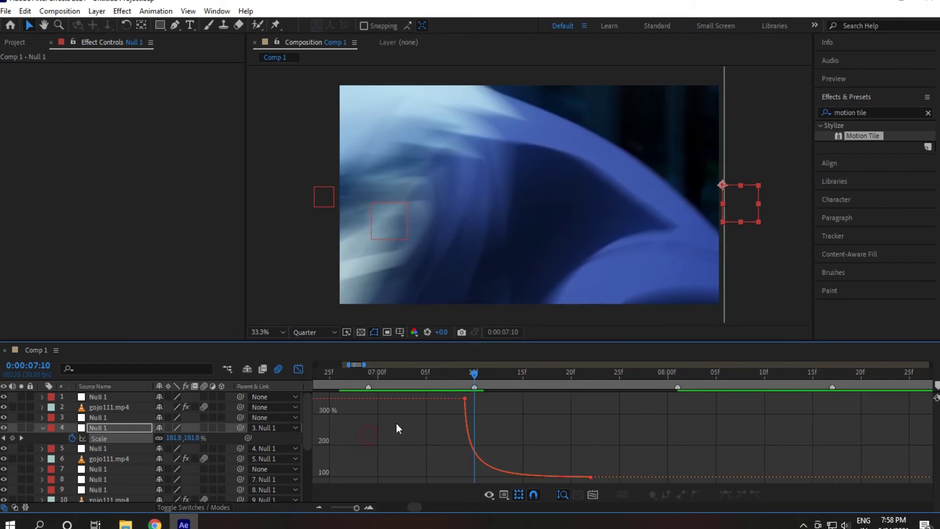
pyautogui.click(467, 468)
pyautogui.moveTo(466, 475); pyautogui.dragTo(478, 474)
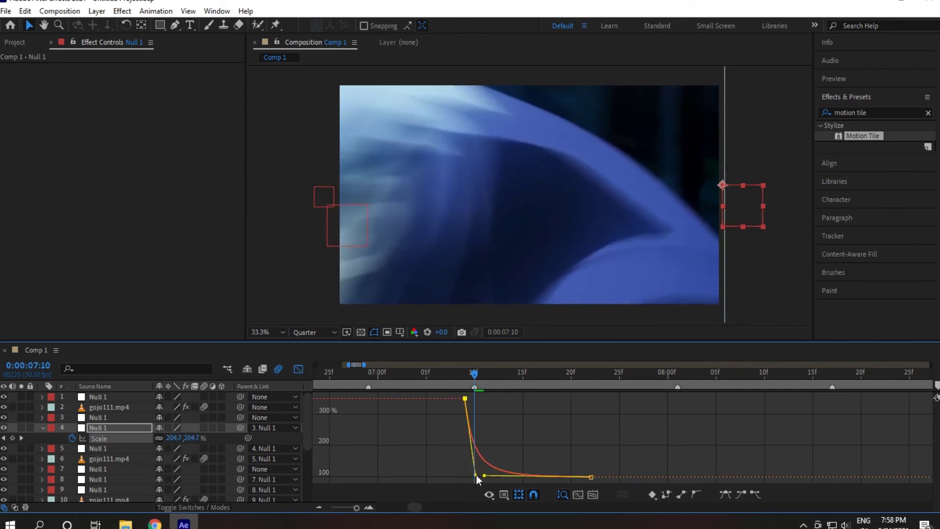
pyautogui.moveTo(474, 373); pyautogui.dragTo(386, 384)
pyautogui.press('space')
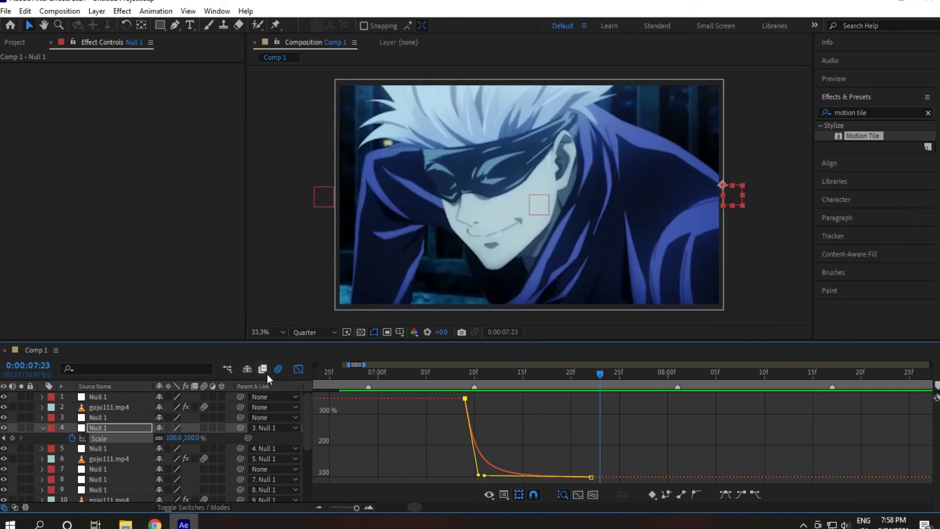
pyautogui.click(297, 371)
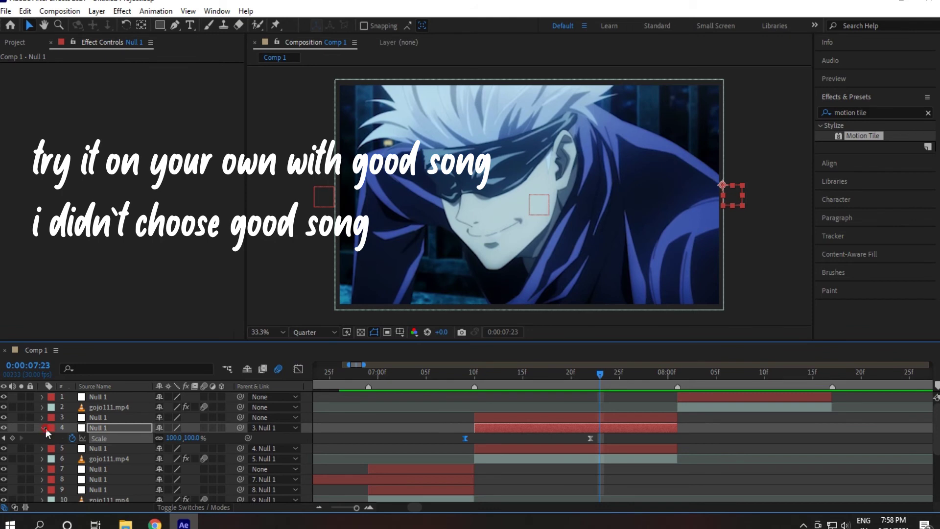
# Step: Collapse layer 4 and show Position and Rotation for the layer 19 gojo111.mp4 clip
pyautogui.click(44, 428)
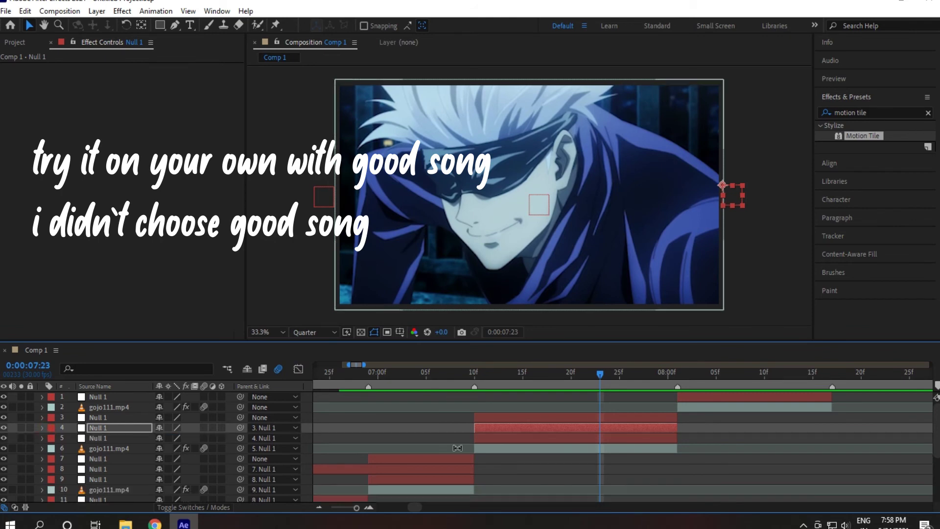
pyautogui.click(663, 415)
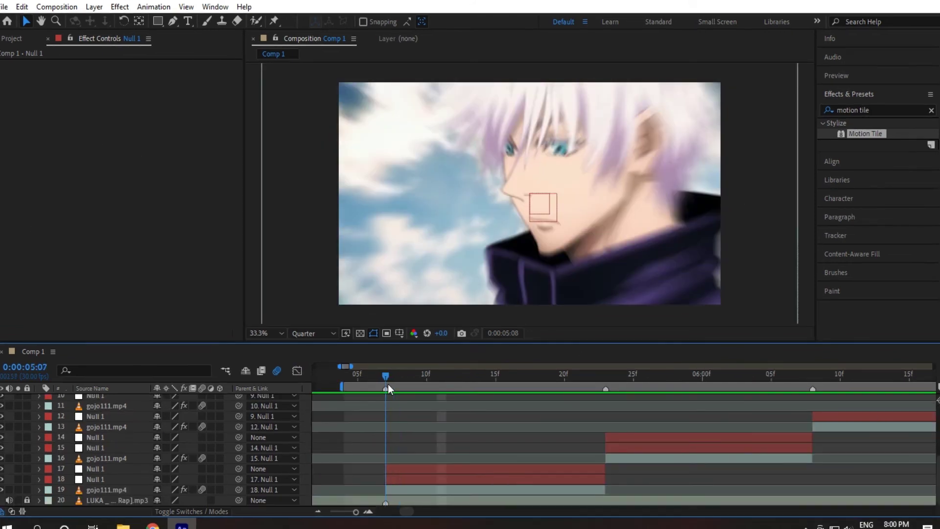
pyautogui.click(421, 488)
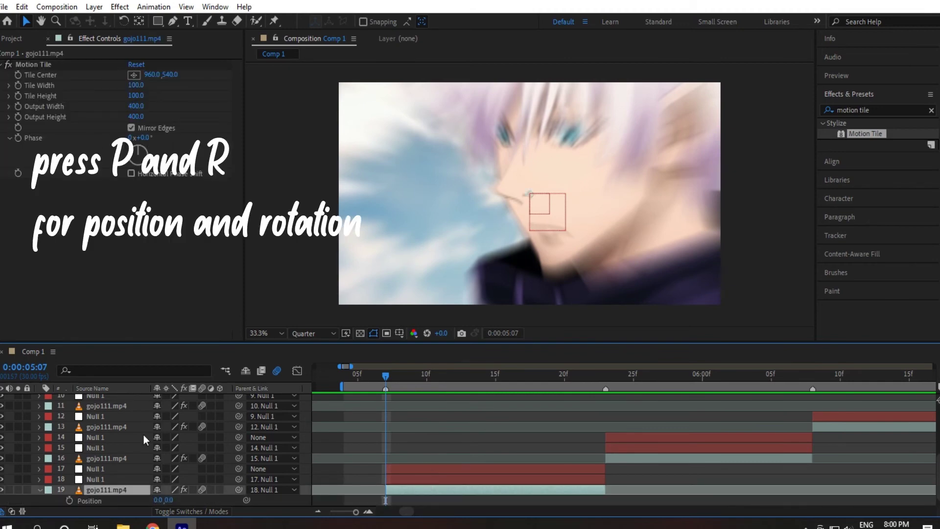
pyautogui.press('p')
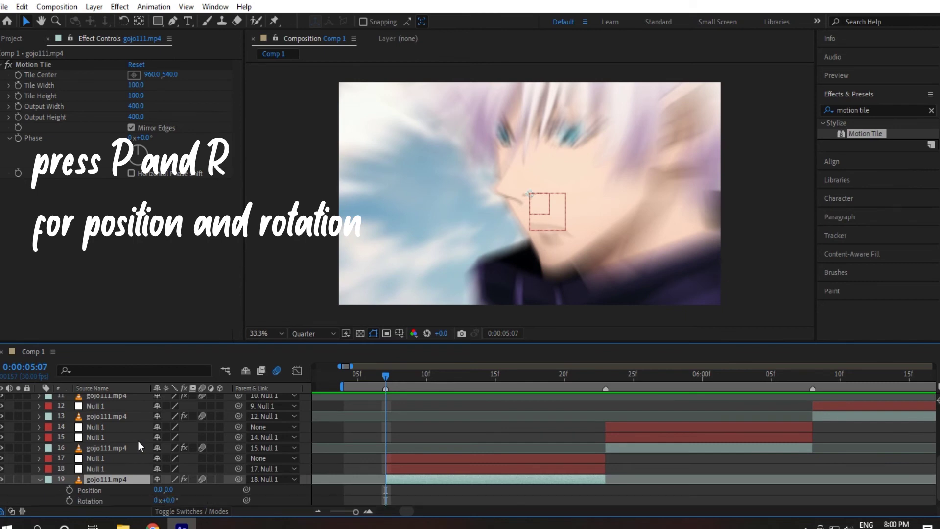
pyautogui.hotkey('shift', 'r')
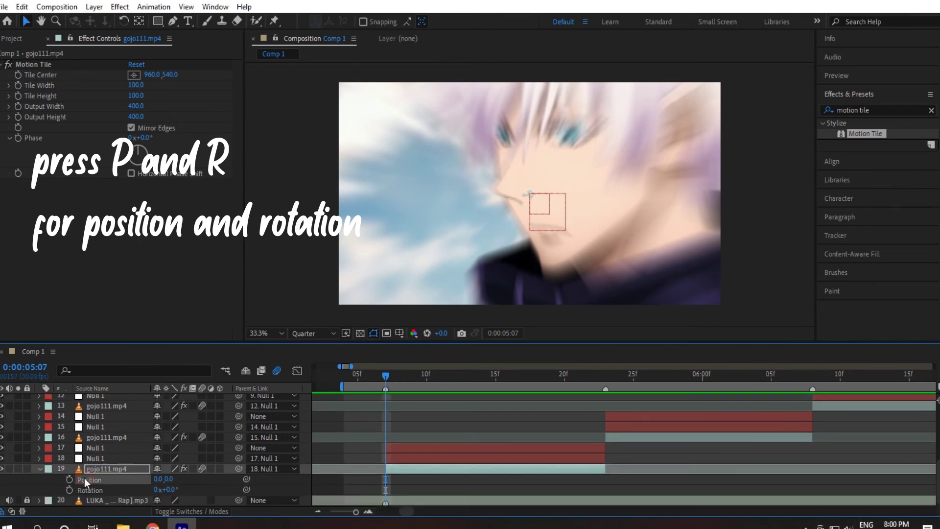
pyautogui.rightClick(85, 478)
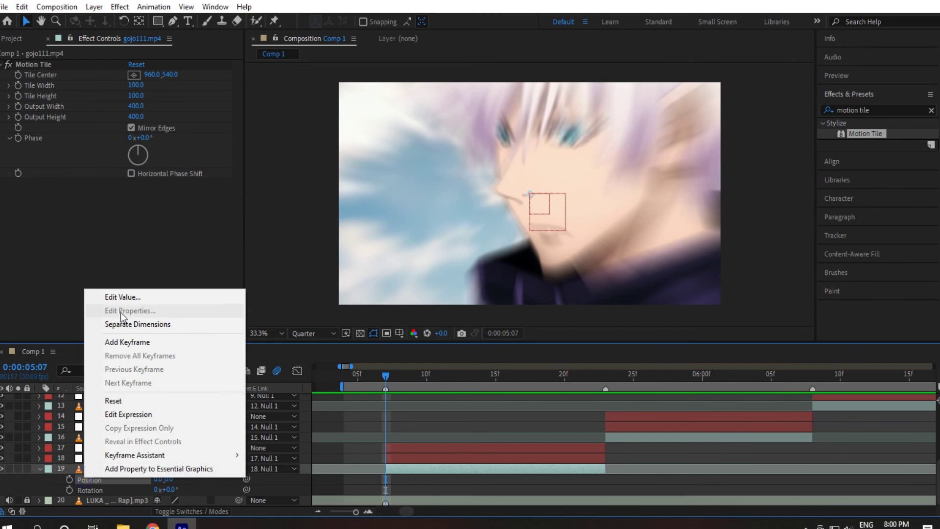
# Step: Separate the clip's Position and add Y Position and Rotation keyframes near the clip's end
pyautogui.click(123, 323)
pyautogui.click(69, 500)
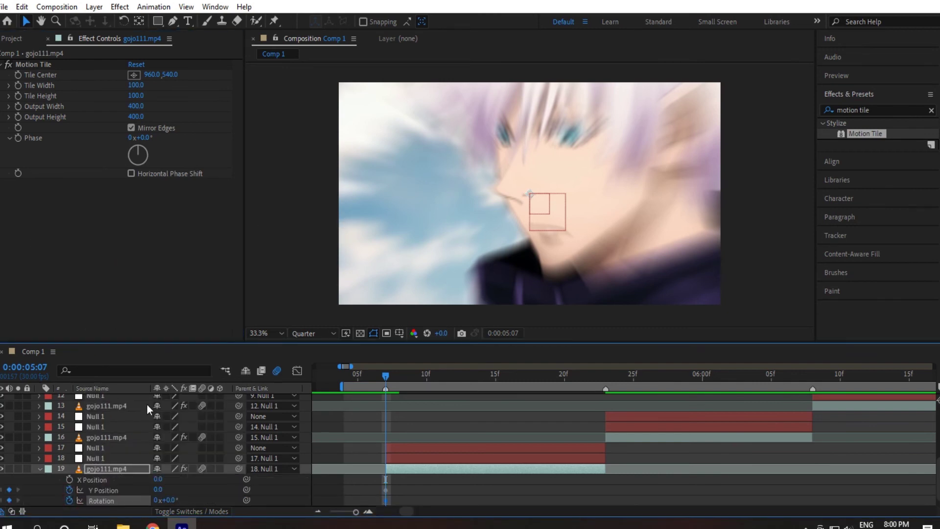
pyautogui.scroll(-1, 234, 425)
pyautogui.moveTo(579, 387); pyautogui.dragTo(592, 387)
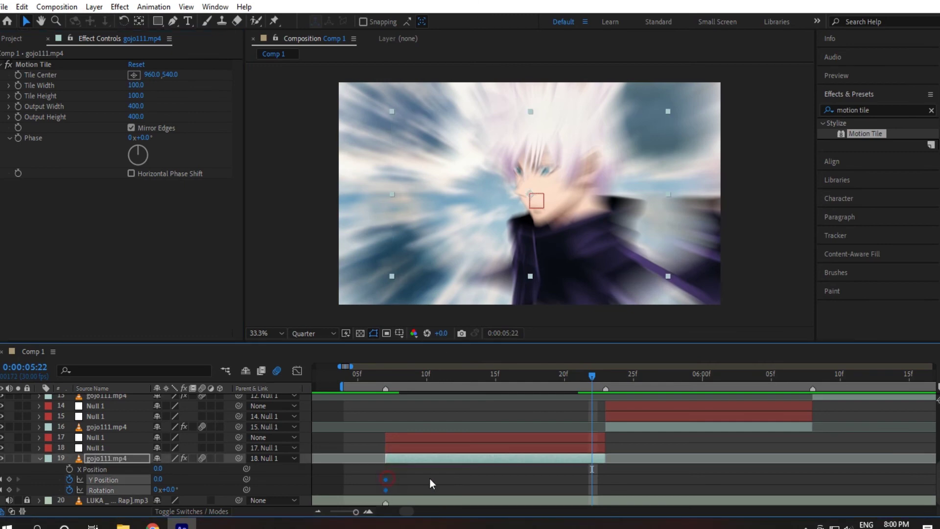
pyautogui.moveTo(387, 490); pyautogui.dragTo(606, 480)
pyautogui.moveTo(591, 375); pyautogui.dragTo(564, 375)
# Step: At the clip's first frame set Y Position -90 and Rotation -2°, then Easy Ease the keyframes
pyautogui.press('i')
pyautogui.click(157, 479)
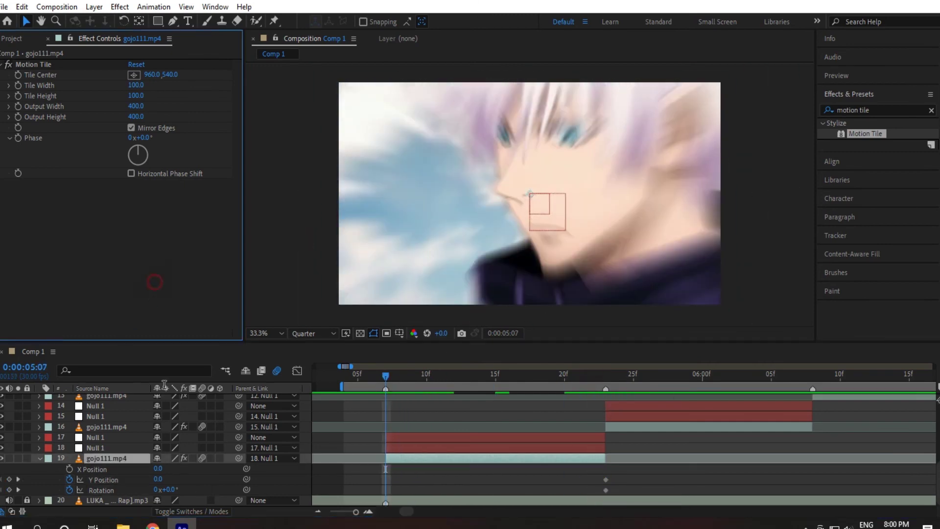
pyautogui.write('-90')
pyautogui.press('Tab')
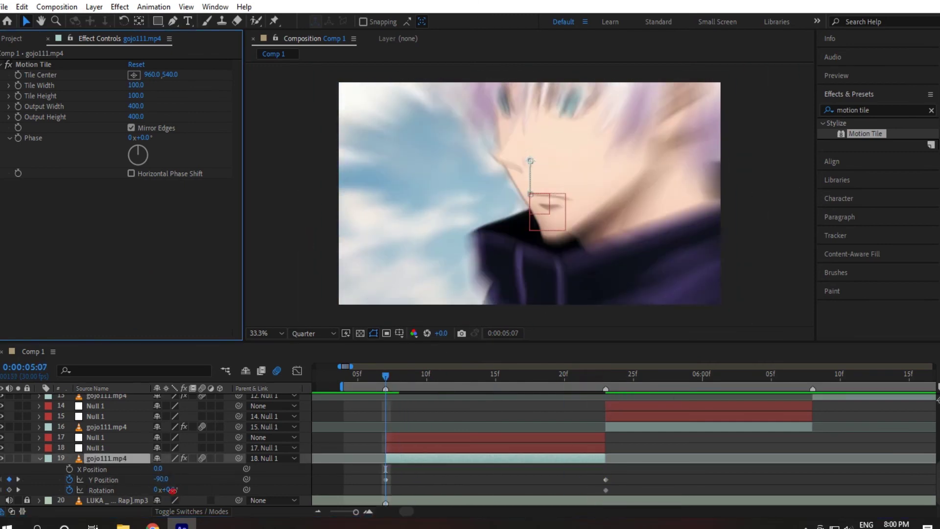
pyautogui.write('-2')
pyautogui.press('Return')
pyautogui.click(104, 480)
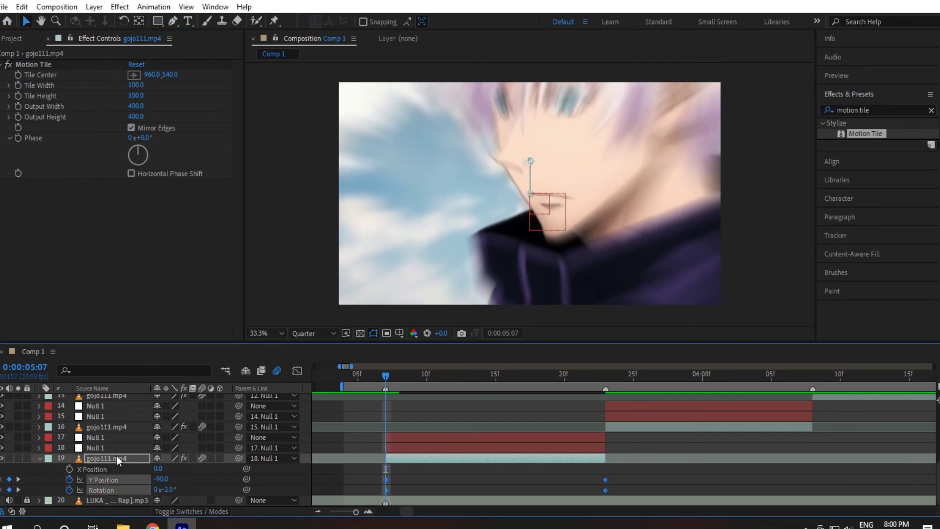
pyautogui.press('F9')
pyautogui.press('space')
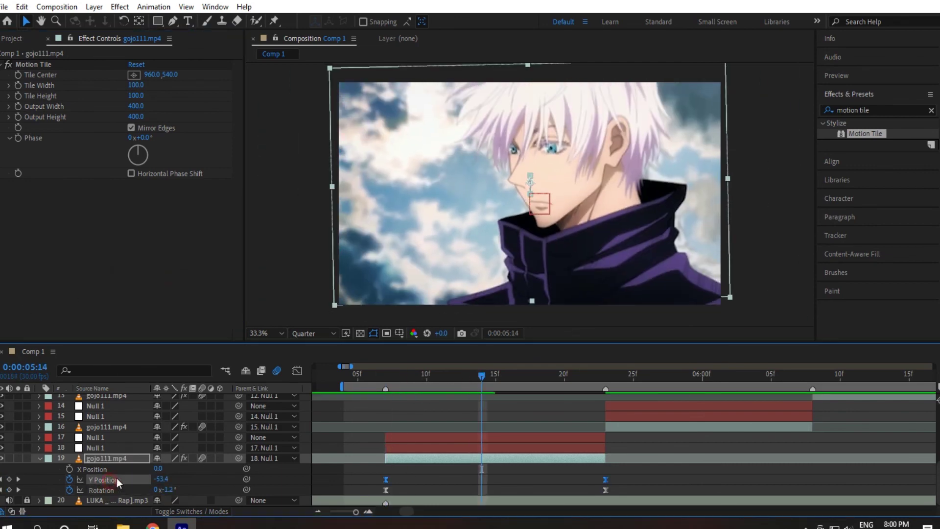
# Step: Steepen the Y Position speed curve in the Graph Editor for a faster slide
pyautogui.click(299, 372)
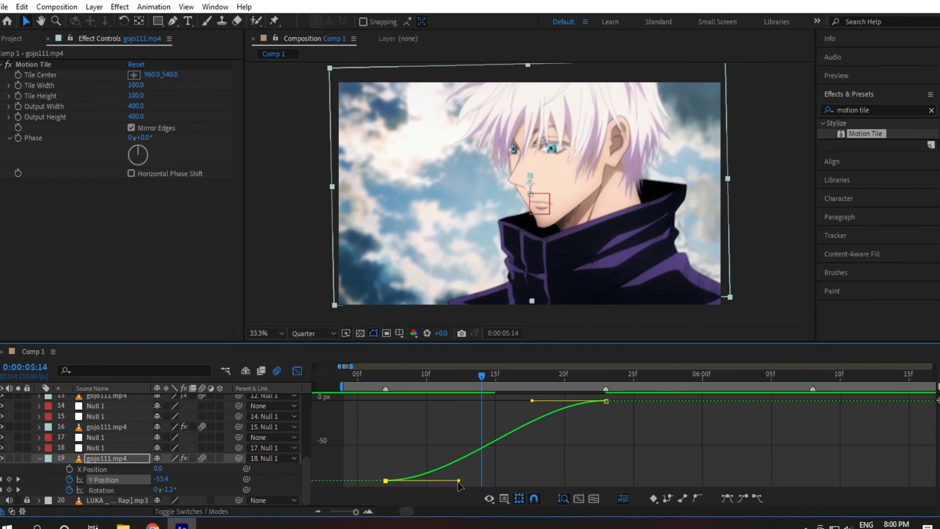
pyautogui.moveTo(458, 480)
pyautogui.mouseDown()
pyautogui.moveTo(508, 462)
pyautogui.moveTo(499, 460)
pyautogui.mouseUp()
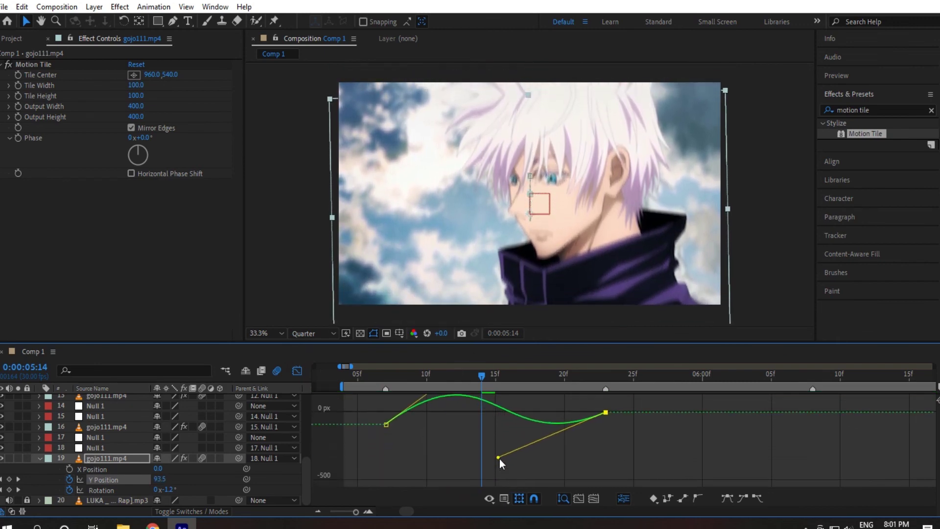
pyautogui.moveTo(389, 380)
pyautogui.mouseDown()
pyautogui.moveTo(464, 381)
pyautogui.moveTo(493, 398)
pyautogui.mouseUp()
# Step: Bend the Rotation curve into an overshooting S-shape and preview the rotation transition
pyautogui.click(130, 490)
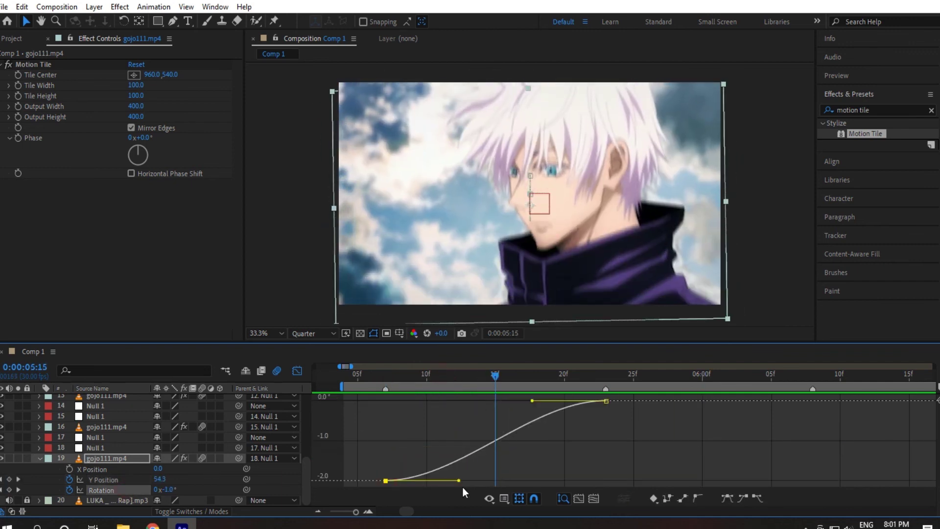
pyautogui.moveTo(464, 480)
pyautogui.mouseDown()
pyautogui.moveTo(492, 310)
pyautogui.moveTo(494, 396)
pyautogui.mouseUp()
pyautogui.click(421, 463)
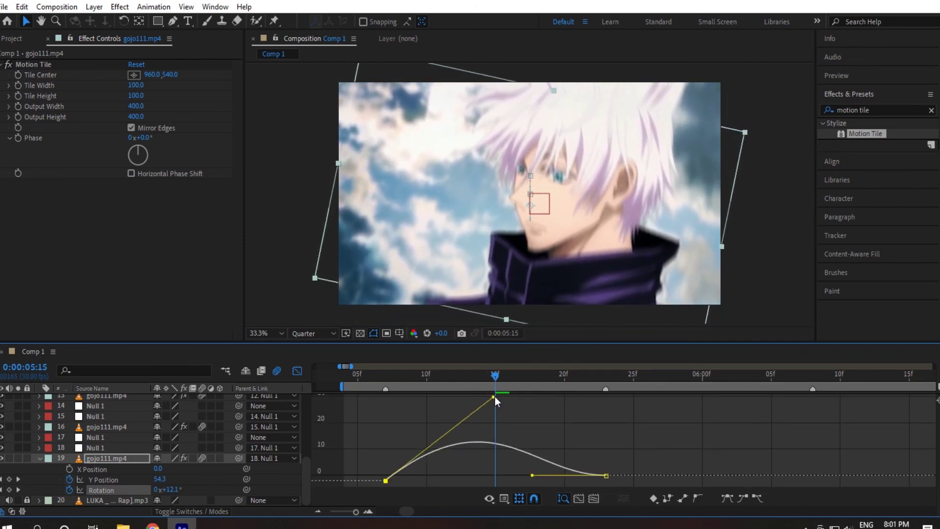
pyautogui.moveTo(532, 475); pyautogui.dragTo(498, 480)
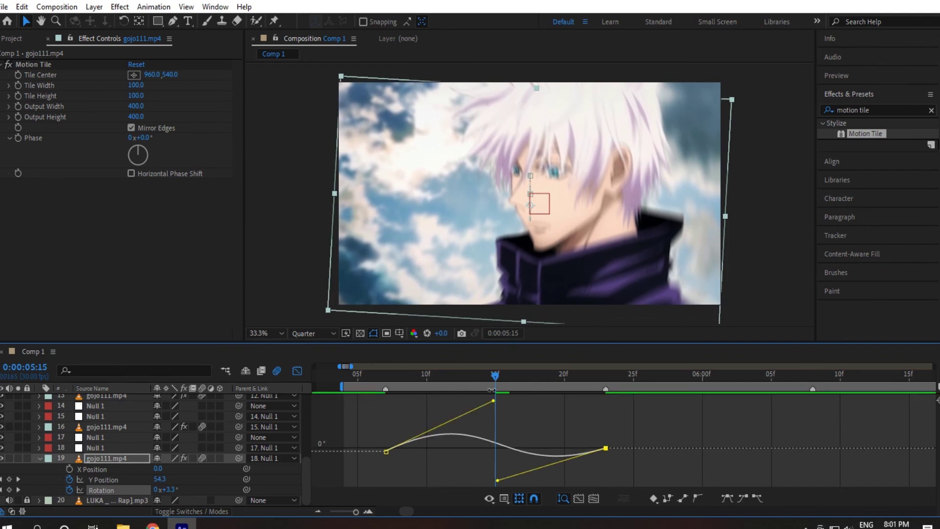
pyautogui.press('space')
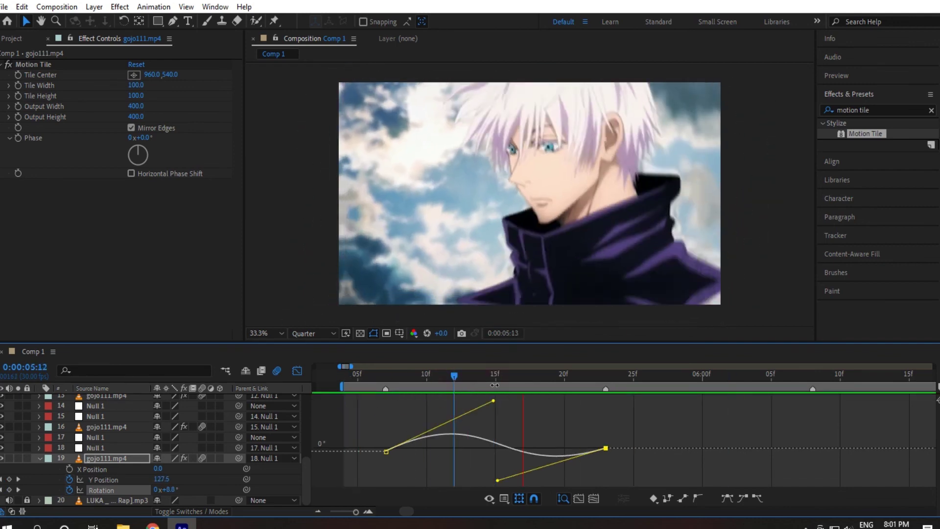
pyautogui.click(297, 371)
# Step: Collapse layer 19, reveal only its keyframed properties, and return the playhead to 0:00:05:07
pyautogui.click(631, 378)
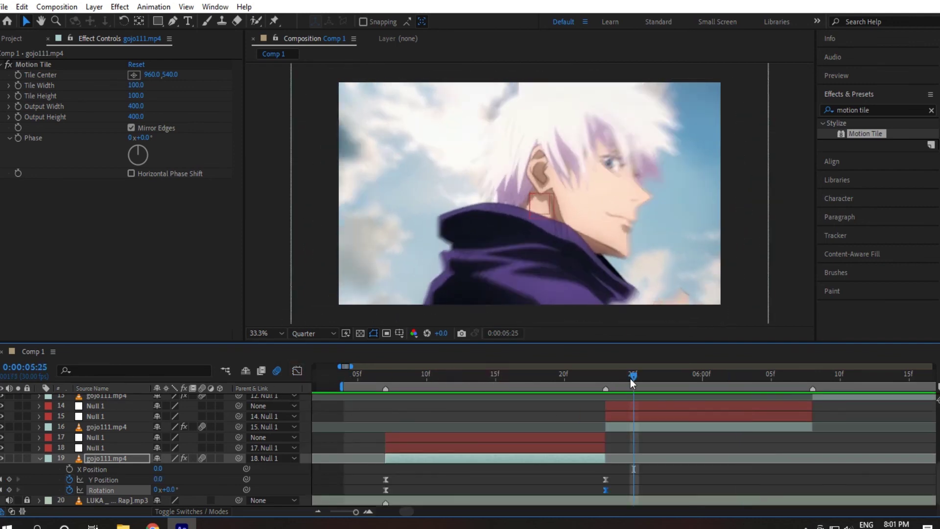
pyautogui.moveTo(630, 378); pyautogui.dragTo(645, 379)
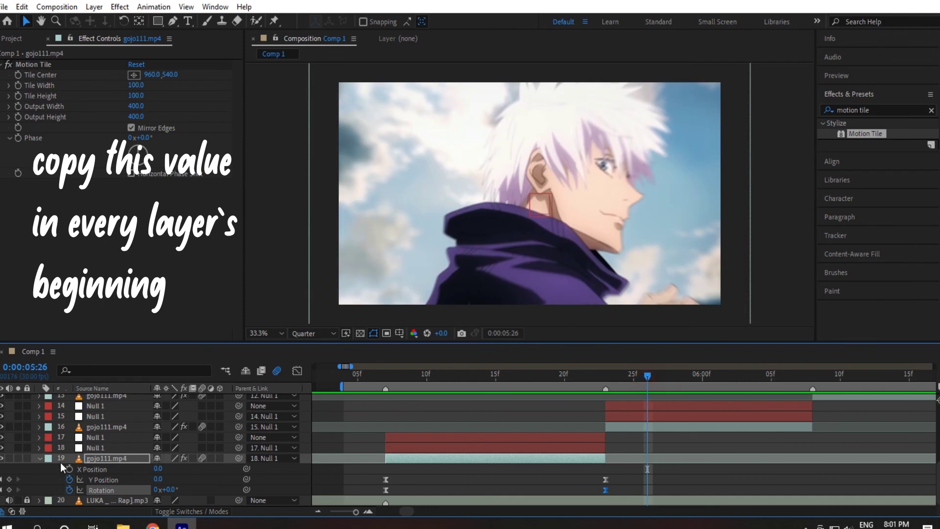
pyautogui.click(42, 458)
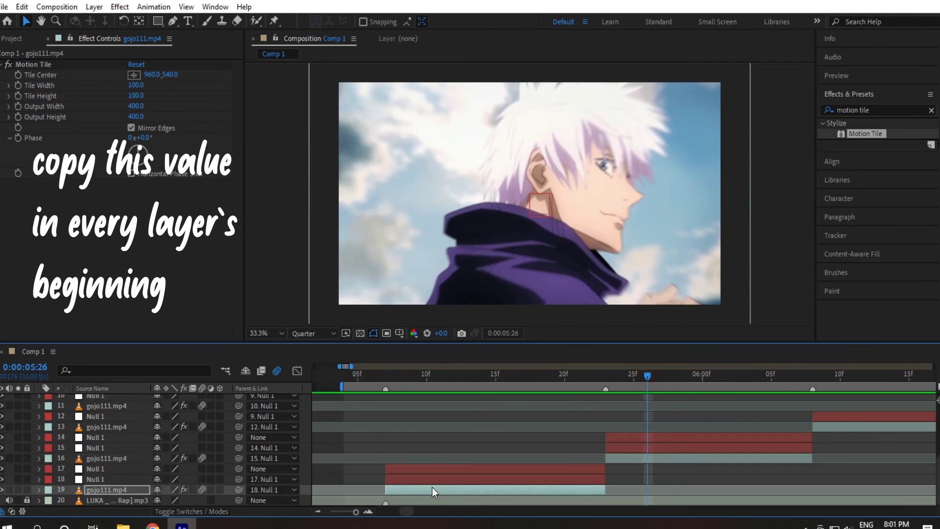
pyautogui.press('u')
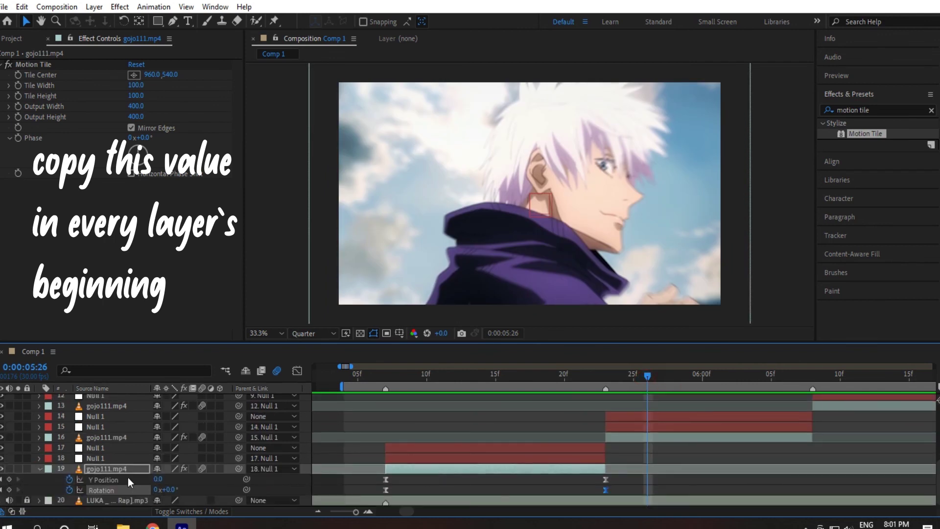
pyautogui.moveTo(415, 375); pyautogui.dragTo(392, 377)
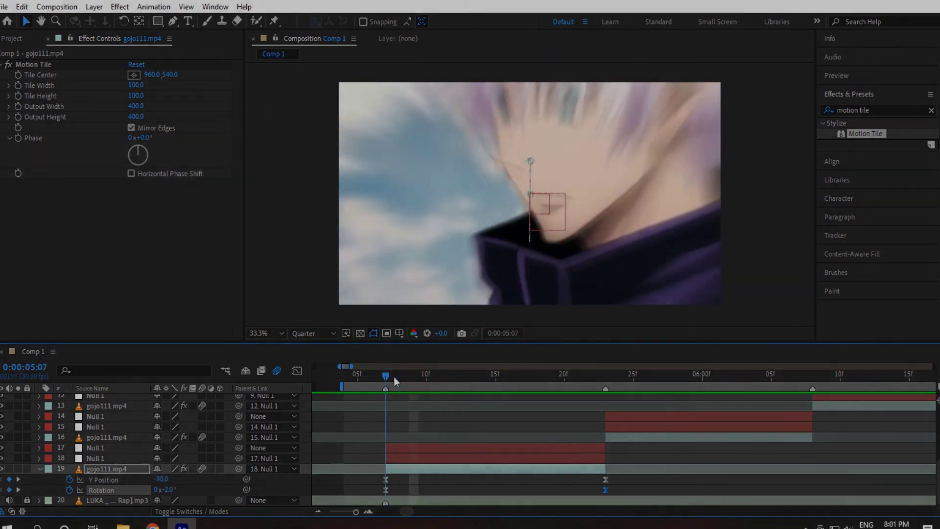